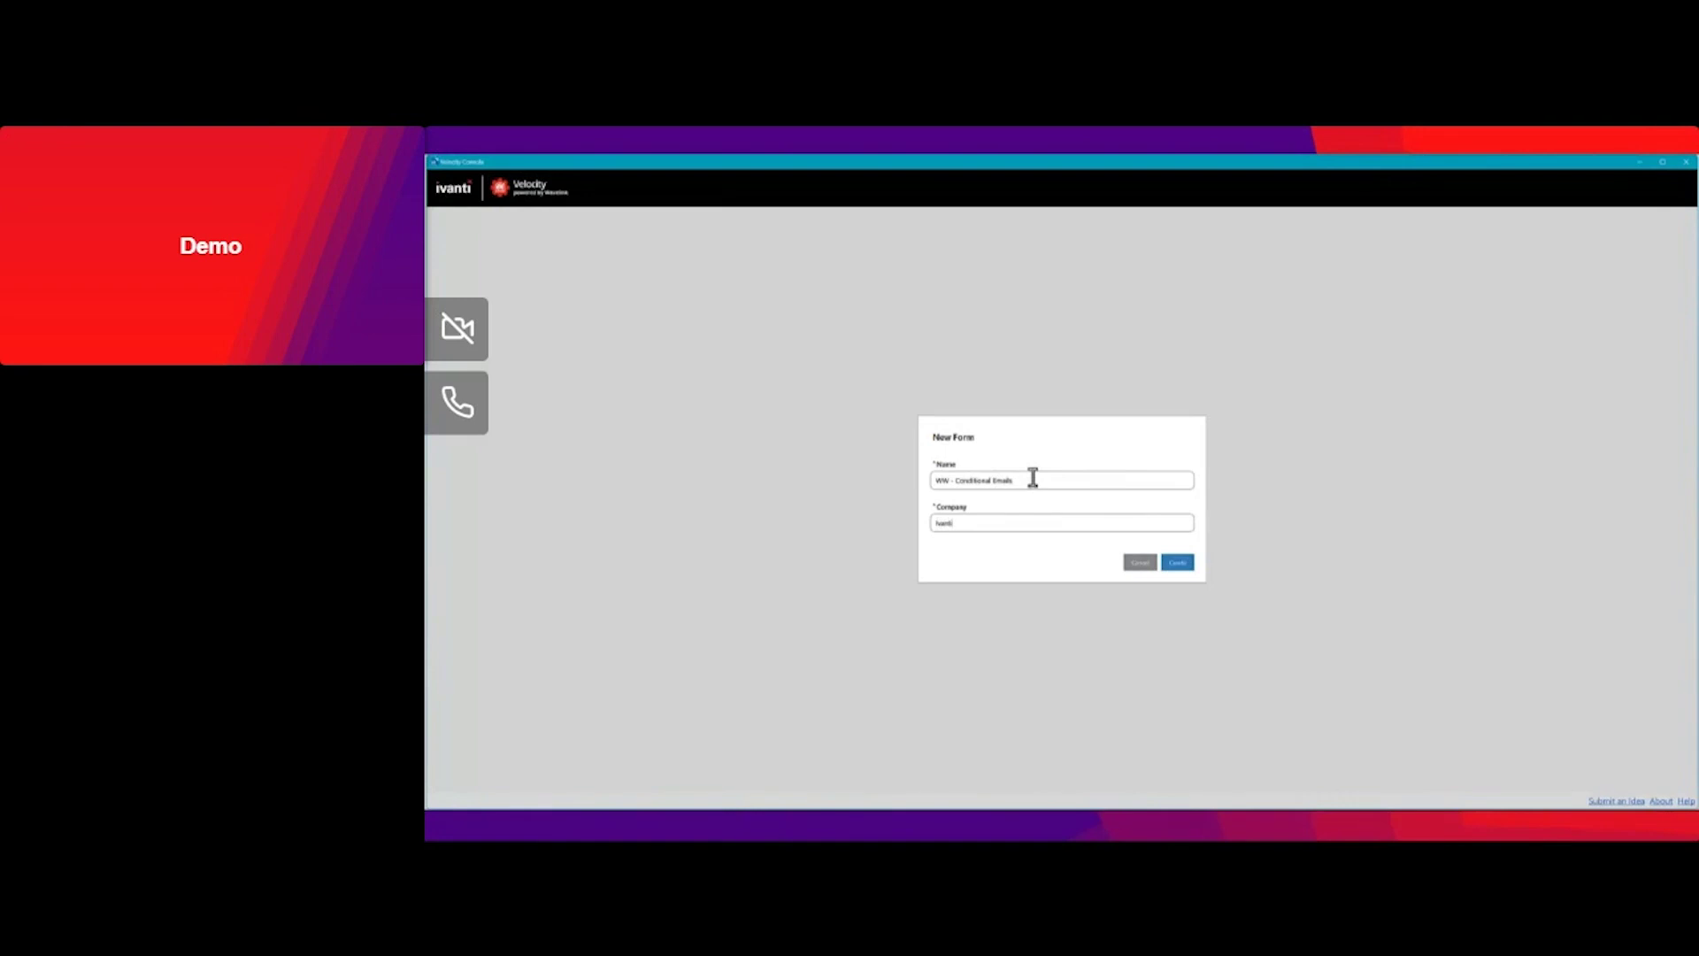
click(1179, 567)
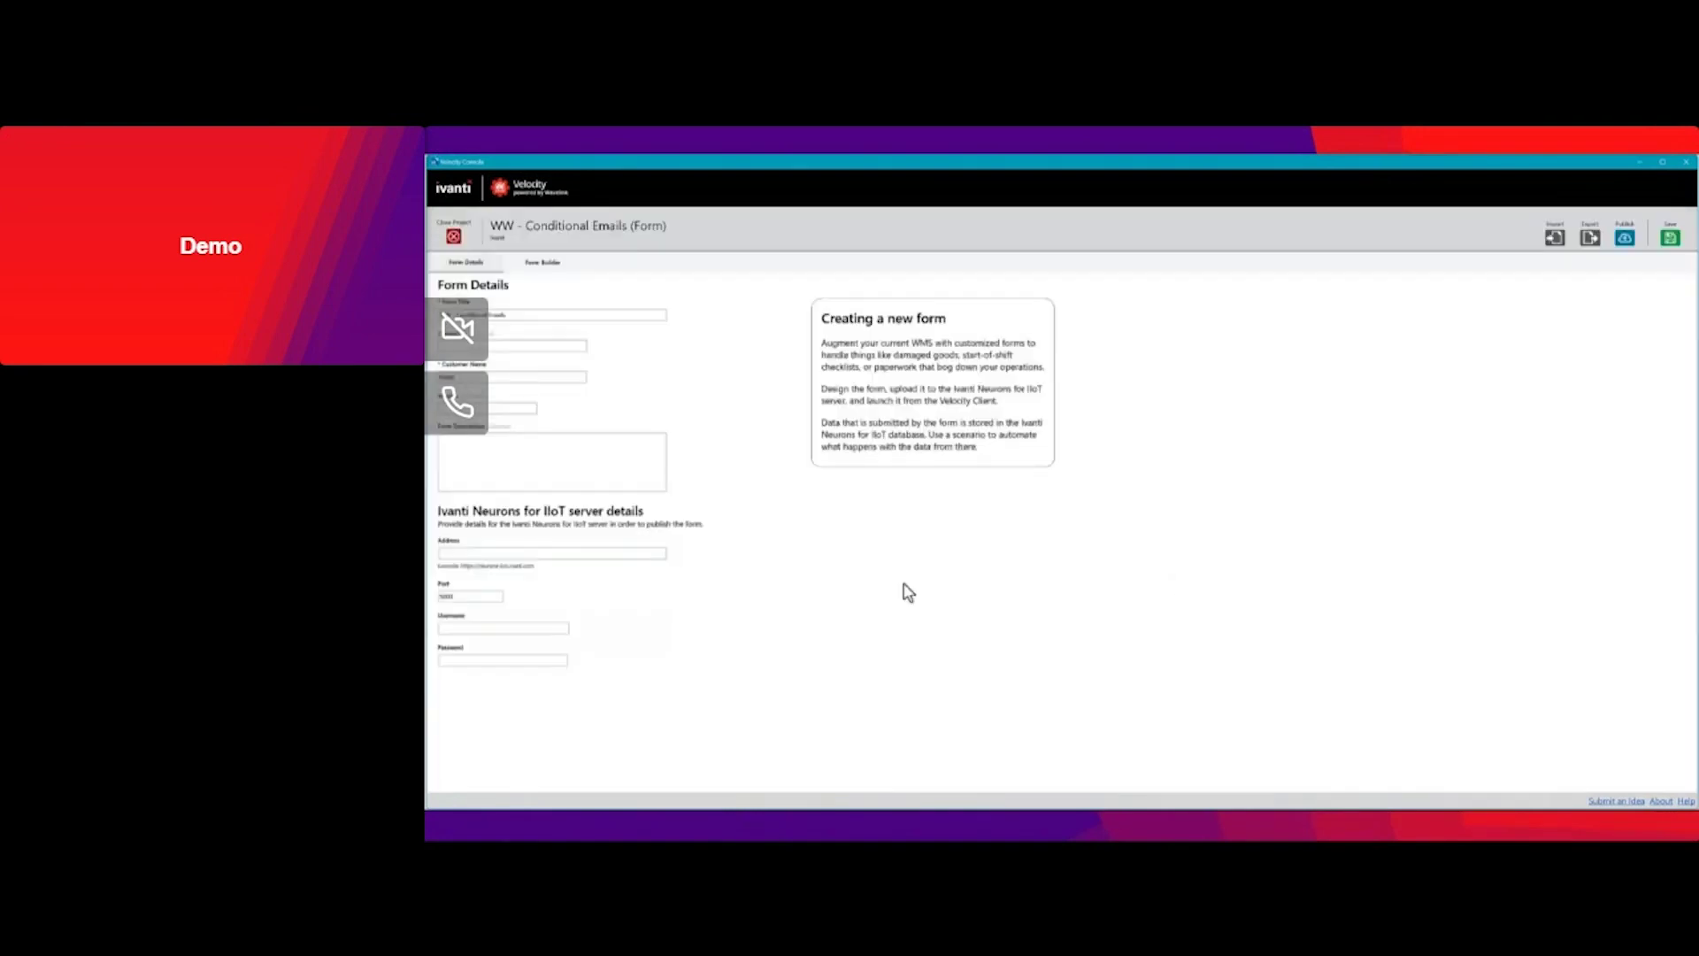
click(512, 552)
text(https://iiot.ivanticloud.com)
click(463, 598)
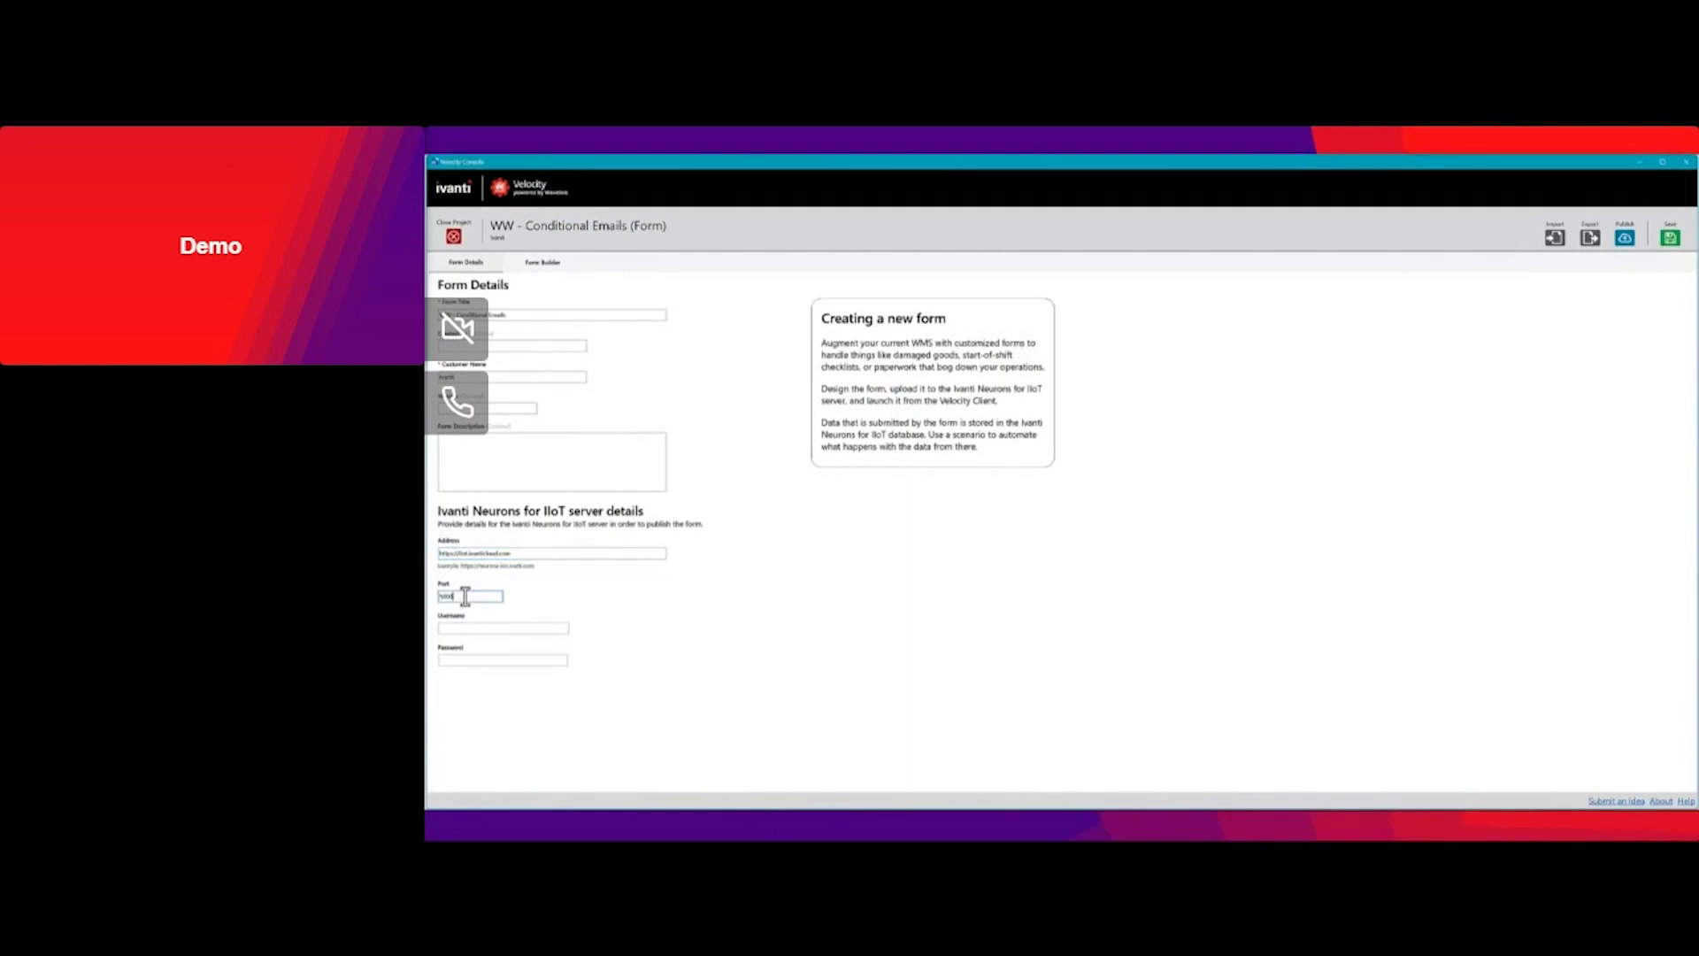
Fill in the server port and username, and paste the server password copied from notes
key(Tab)
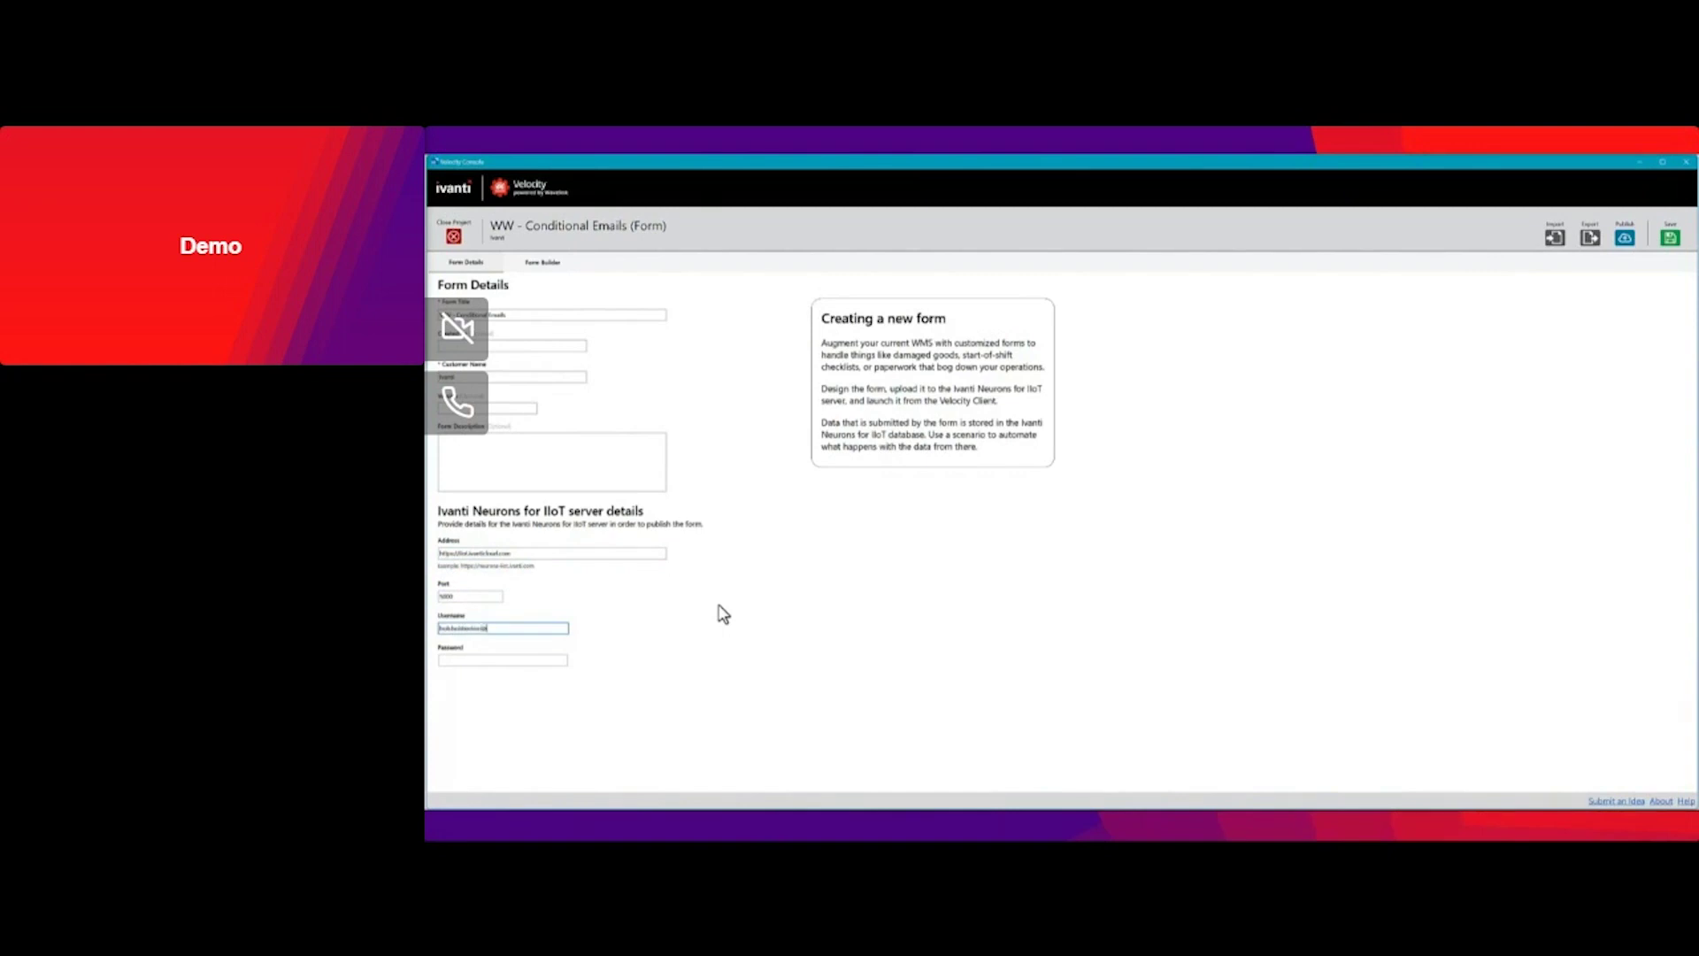
key(Tab)
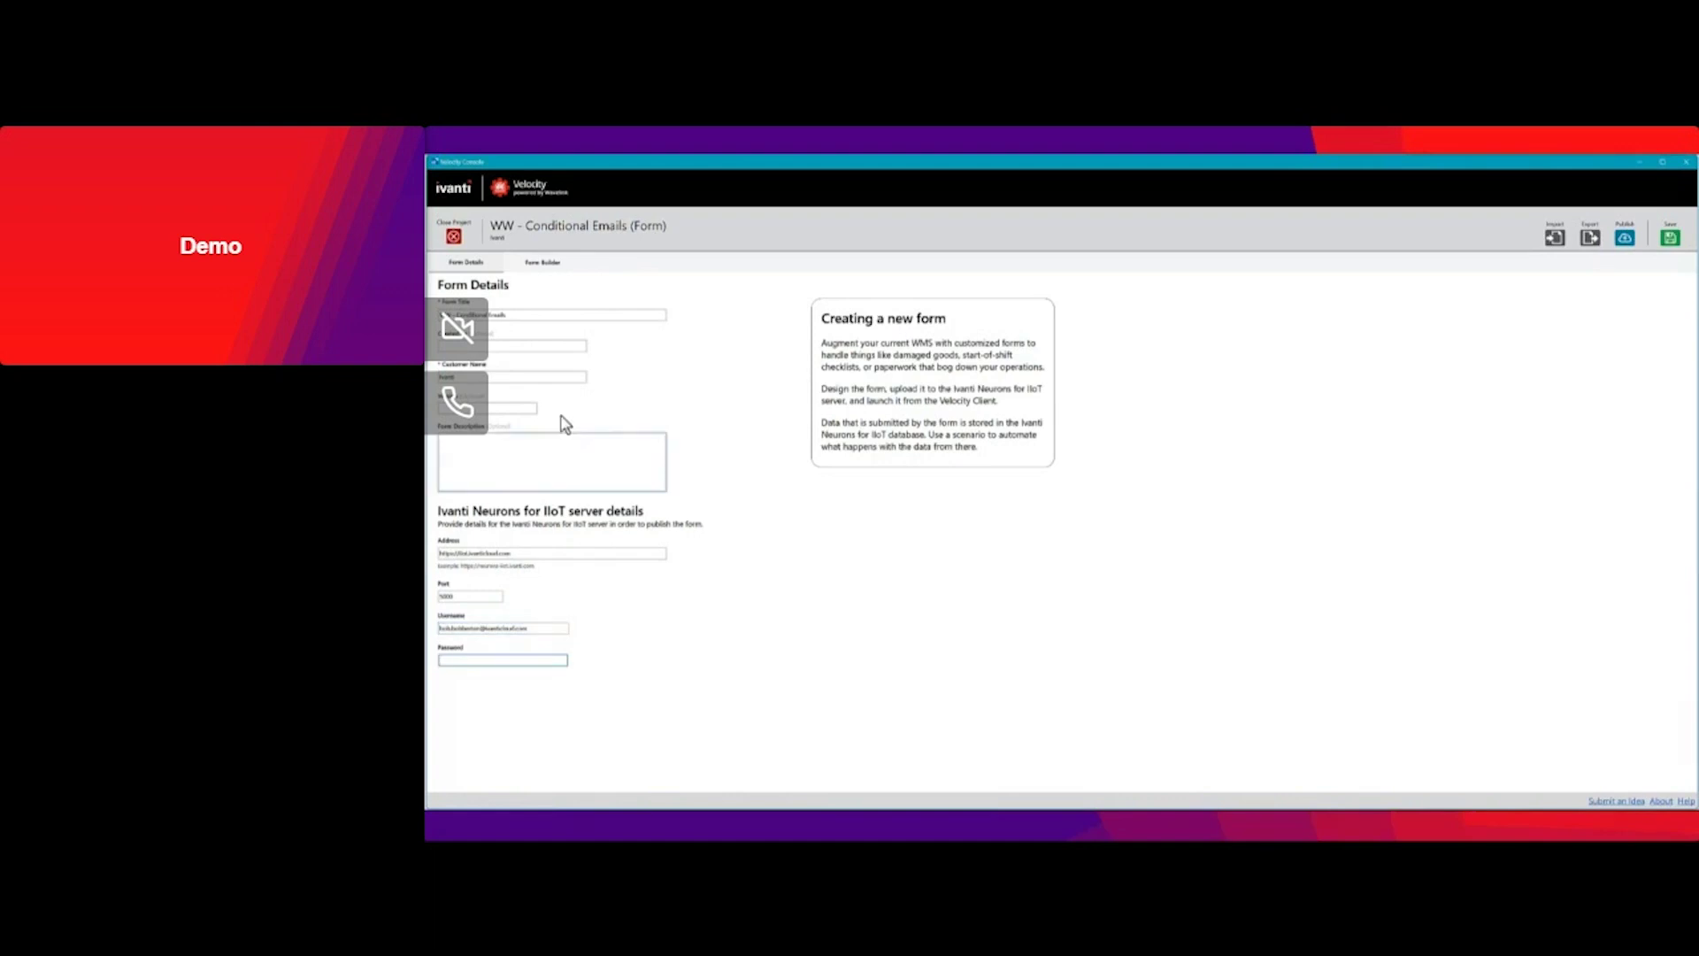
key(alt+Tab)
drag(721, 475, 613, 547)
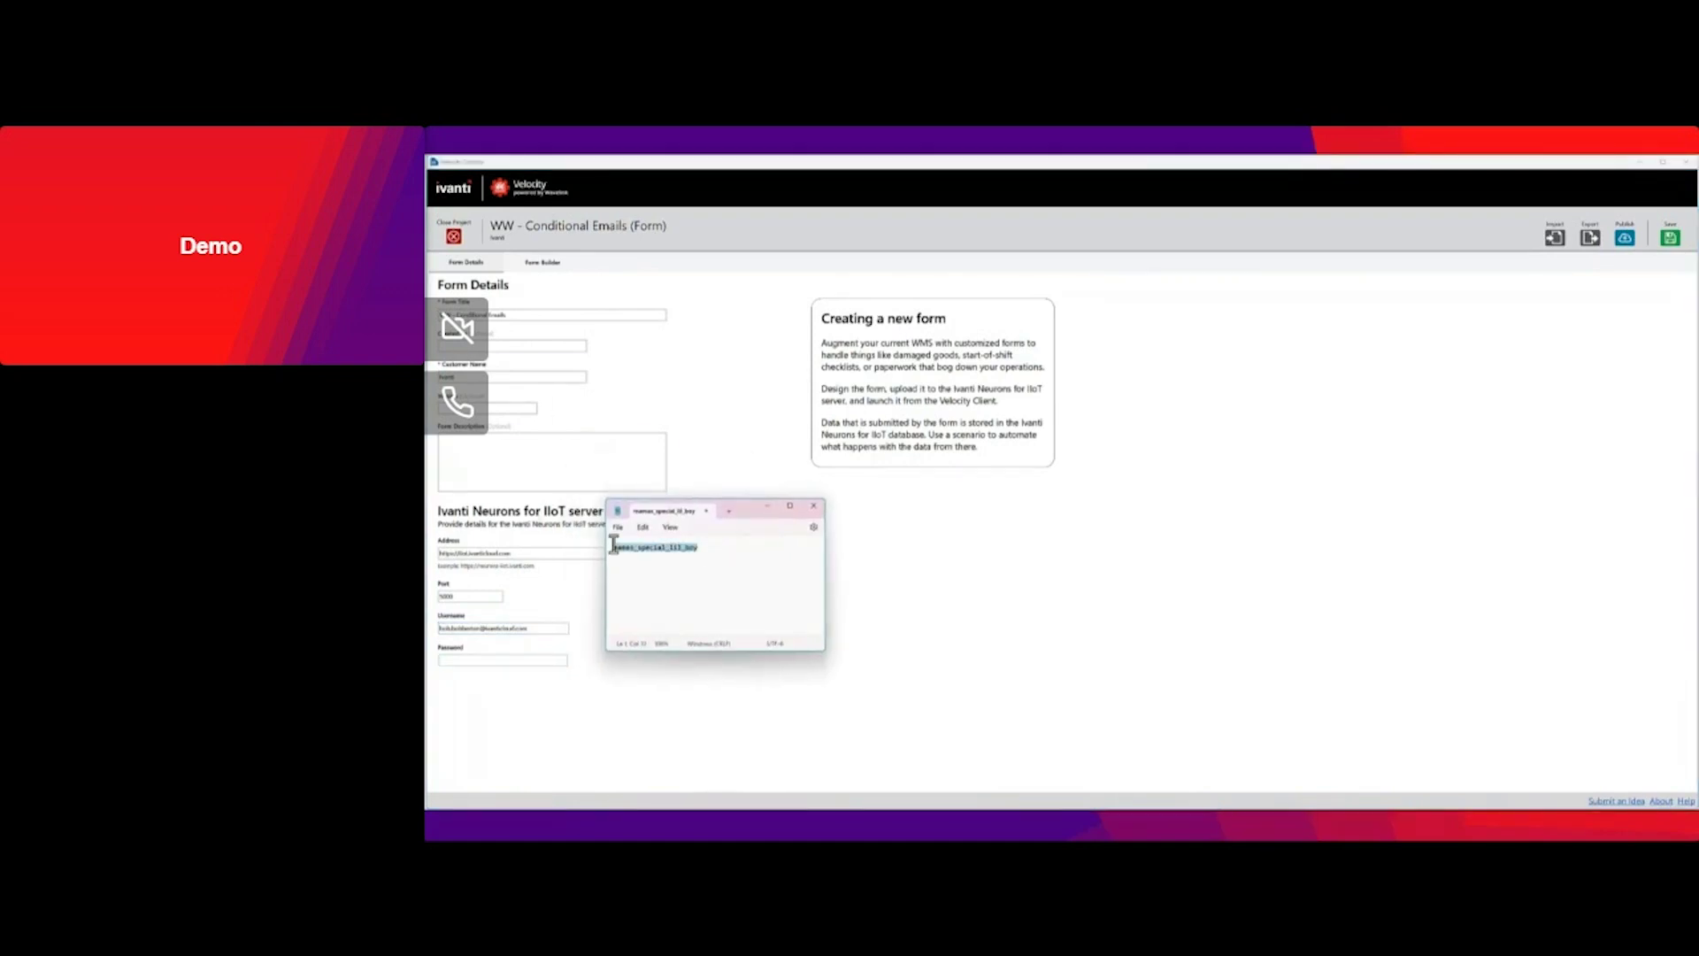
click(510, 659)
key(ctrl+v)
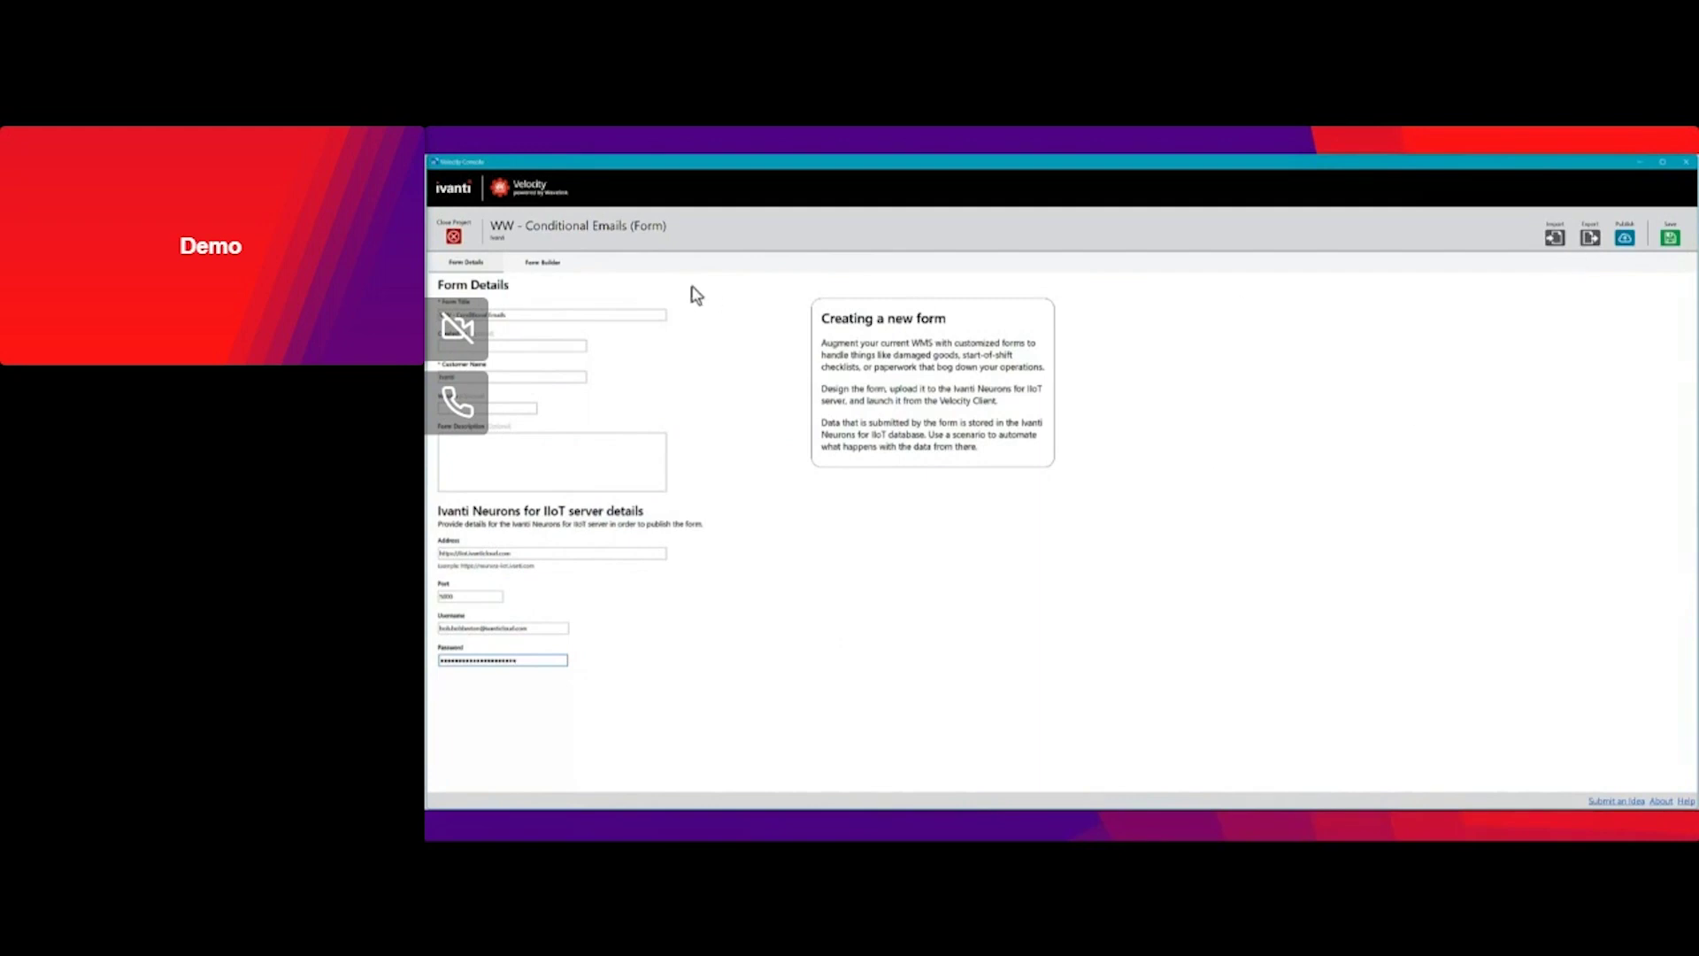
click(544, 265)
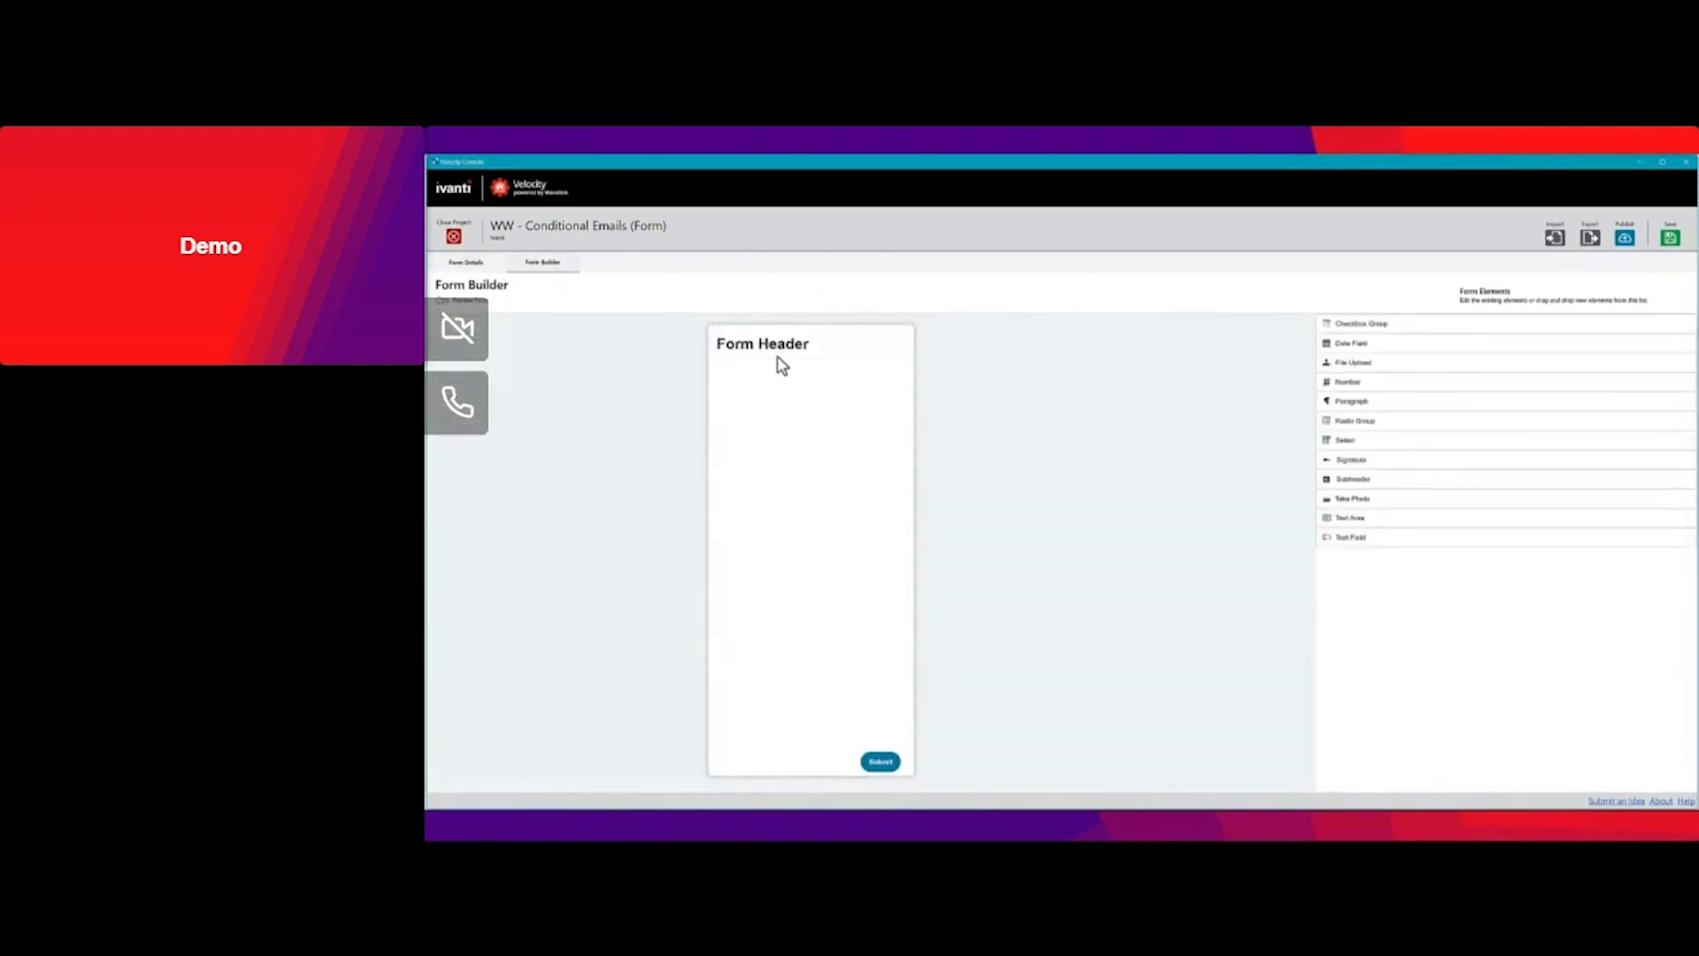
Replace the form header's label text with 'Forklift Checklist'
click(899, 339)
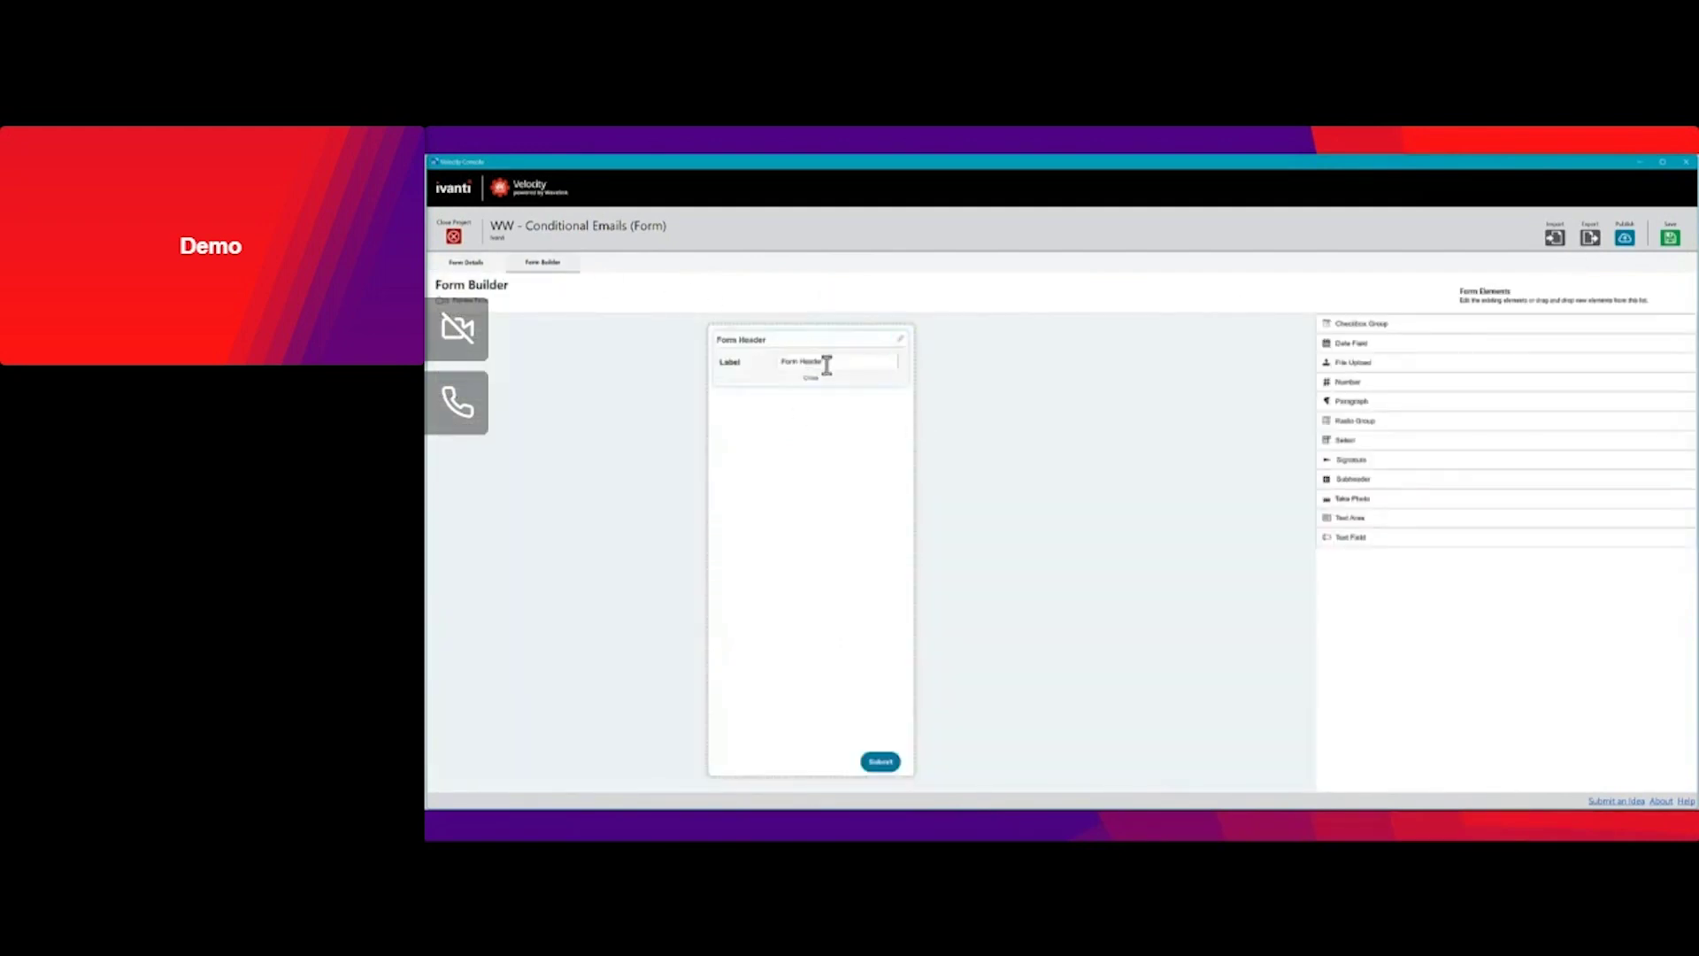
drag(839, 361, 781, 362)
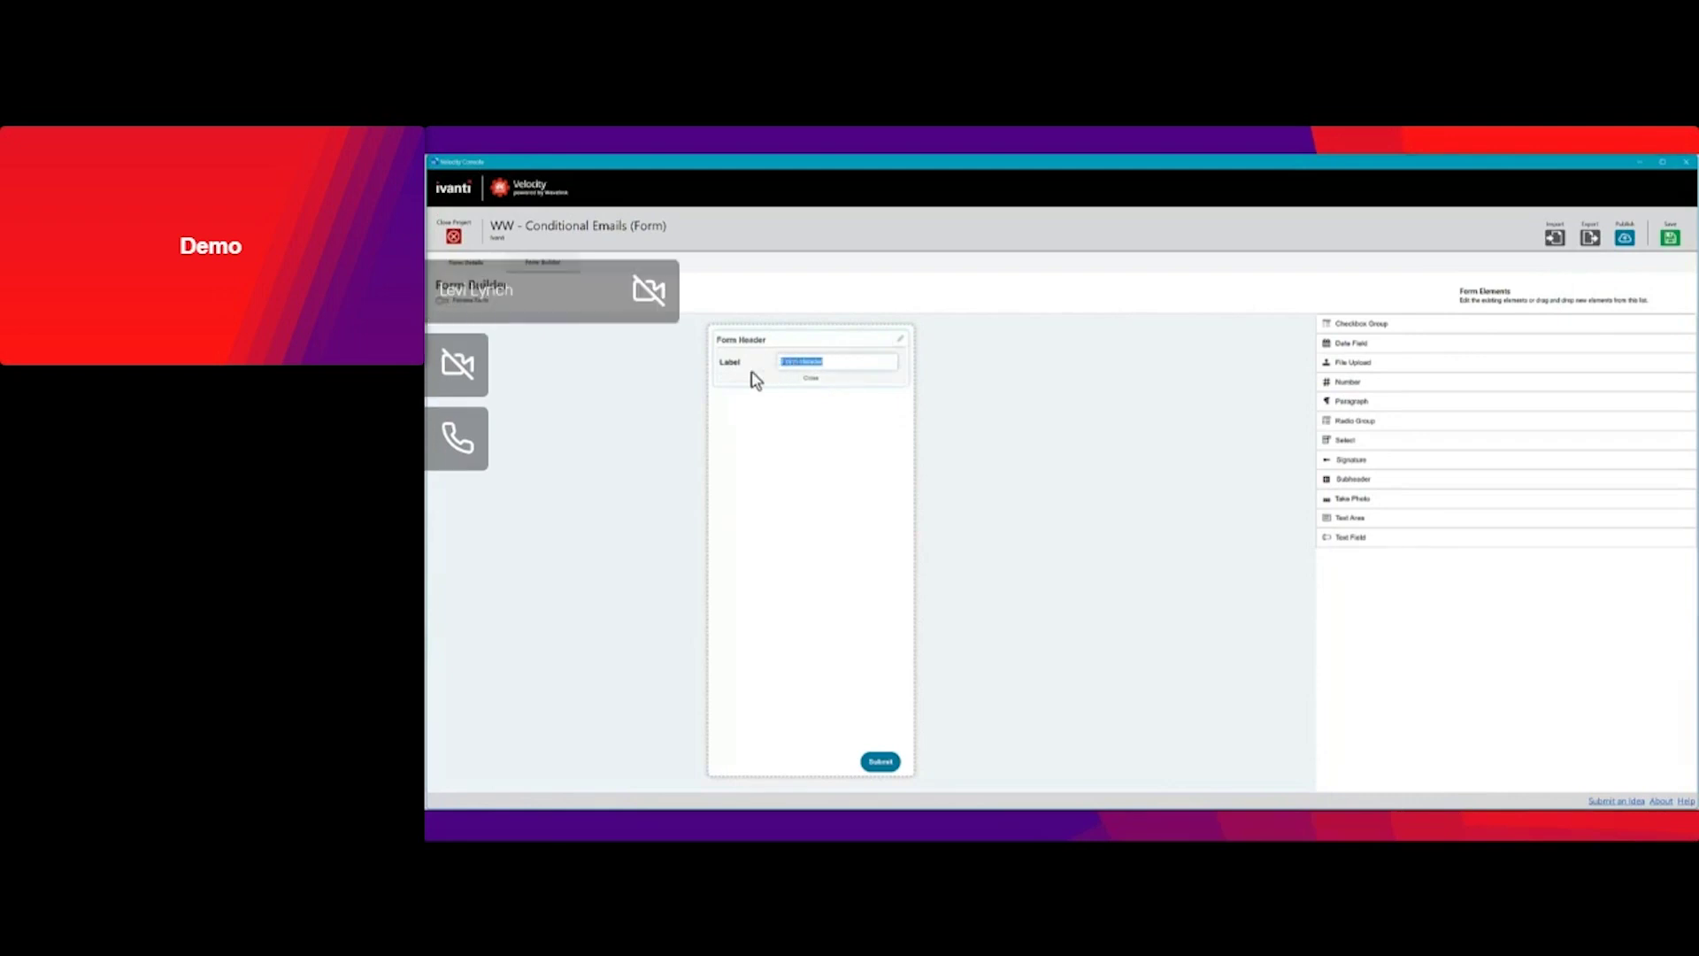
text(Form)
text(lift Checklist)
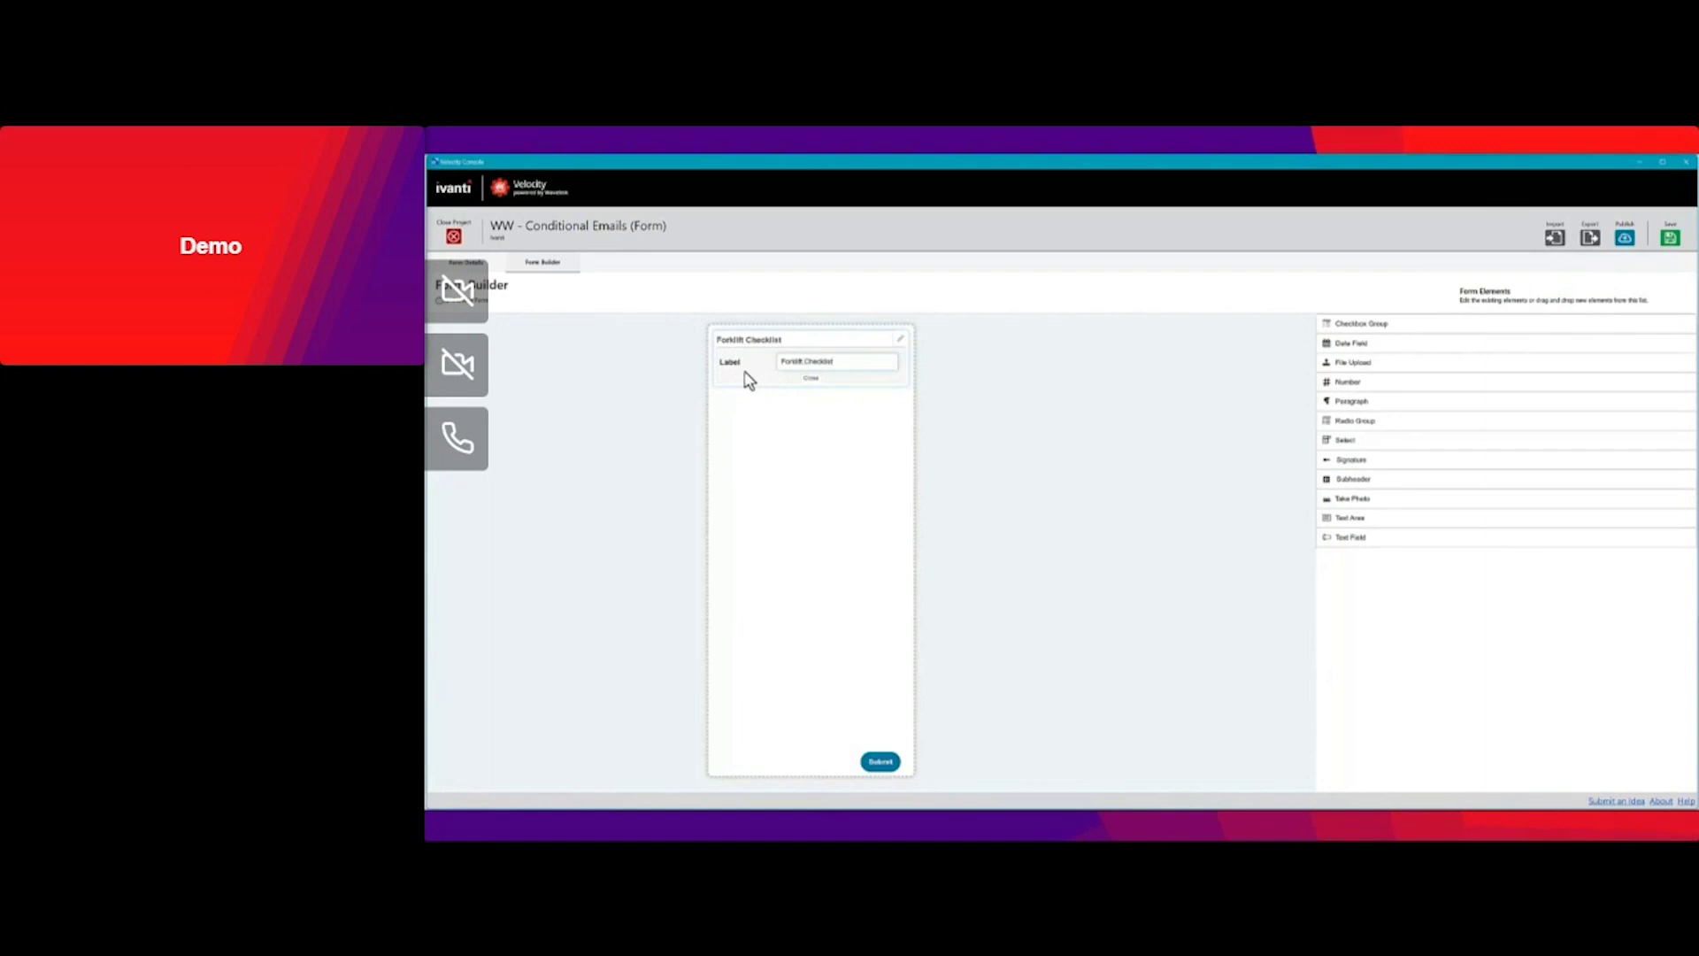
click(813, 387)
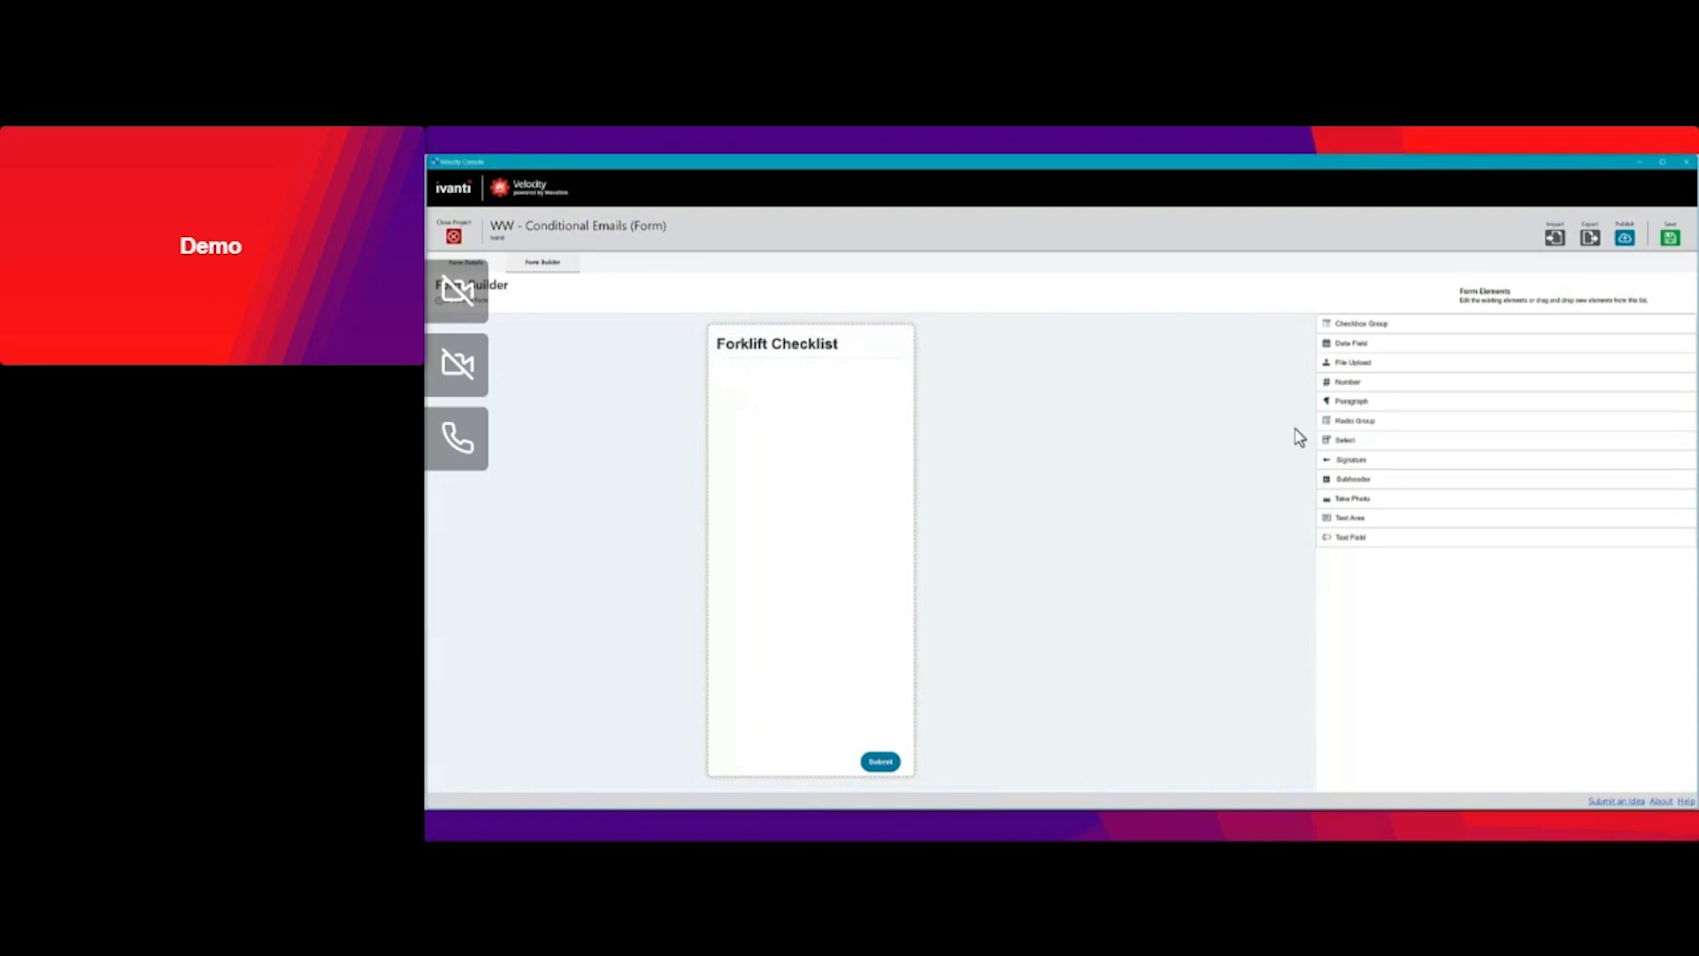
Add a Take Photo field and a Checkbox Group to the form
drag(1352, 496, 820, 390)
drag(1410, 529, 799, 428)
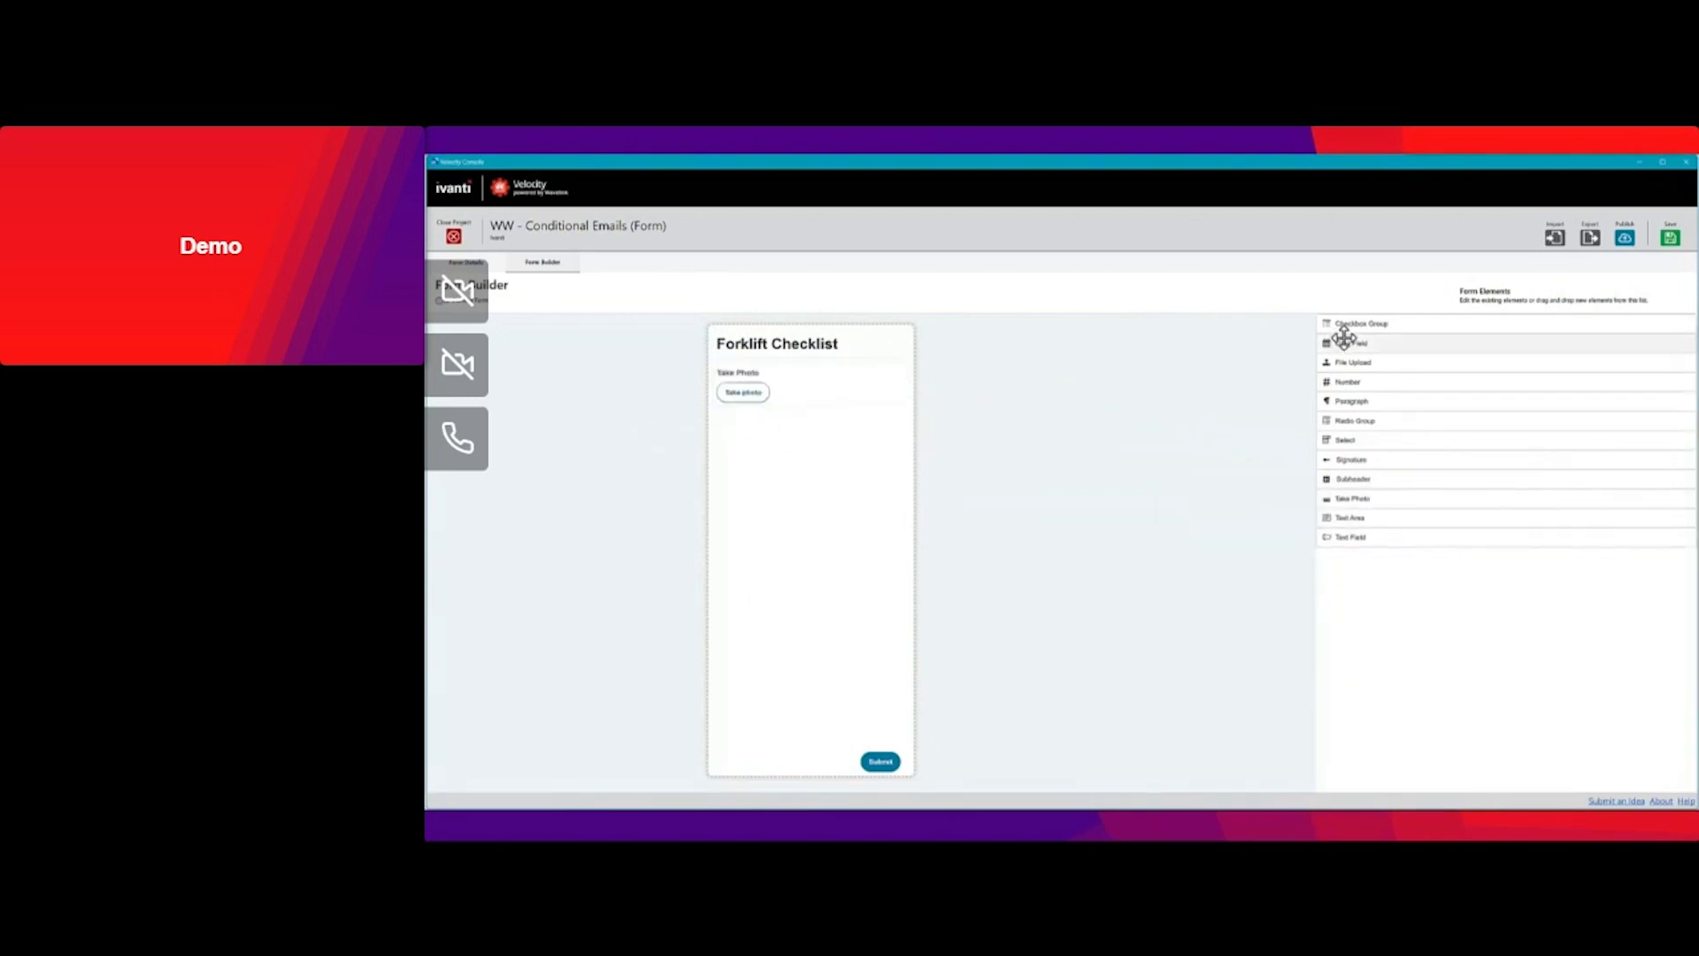
drag(1350, 326, 757, 428)
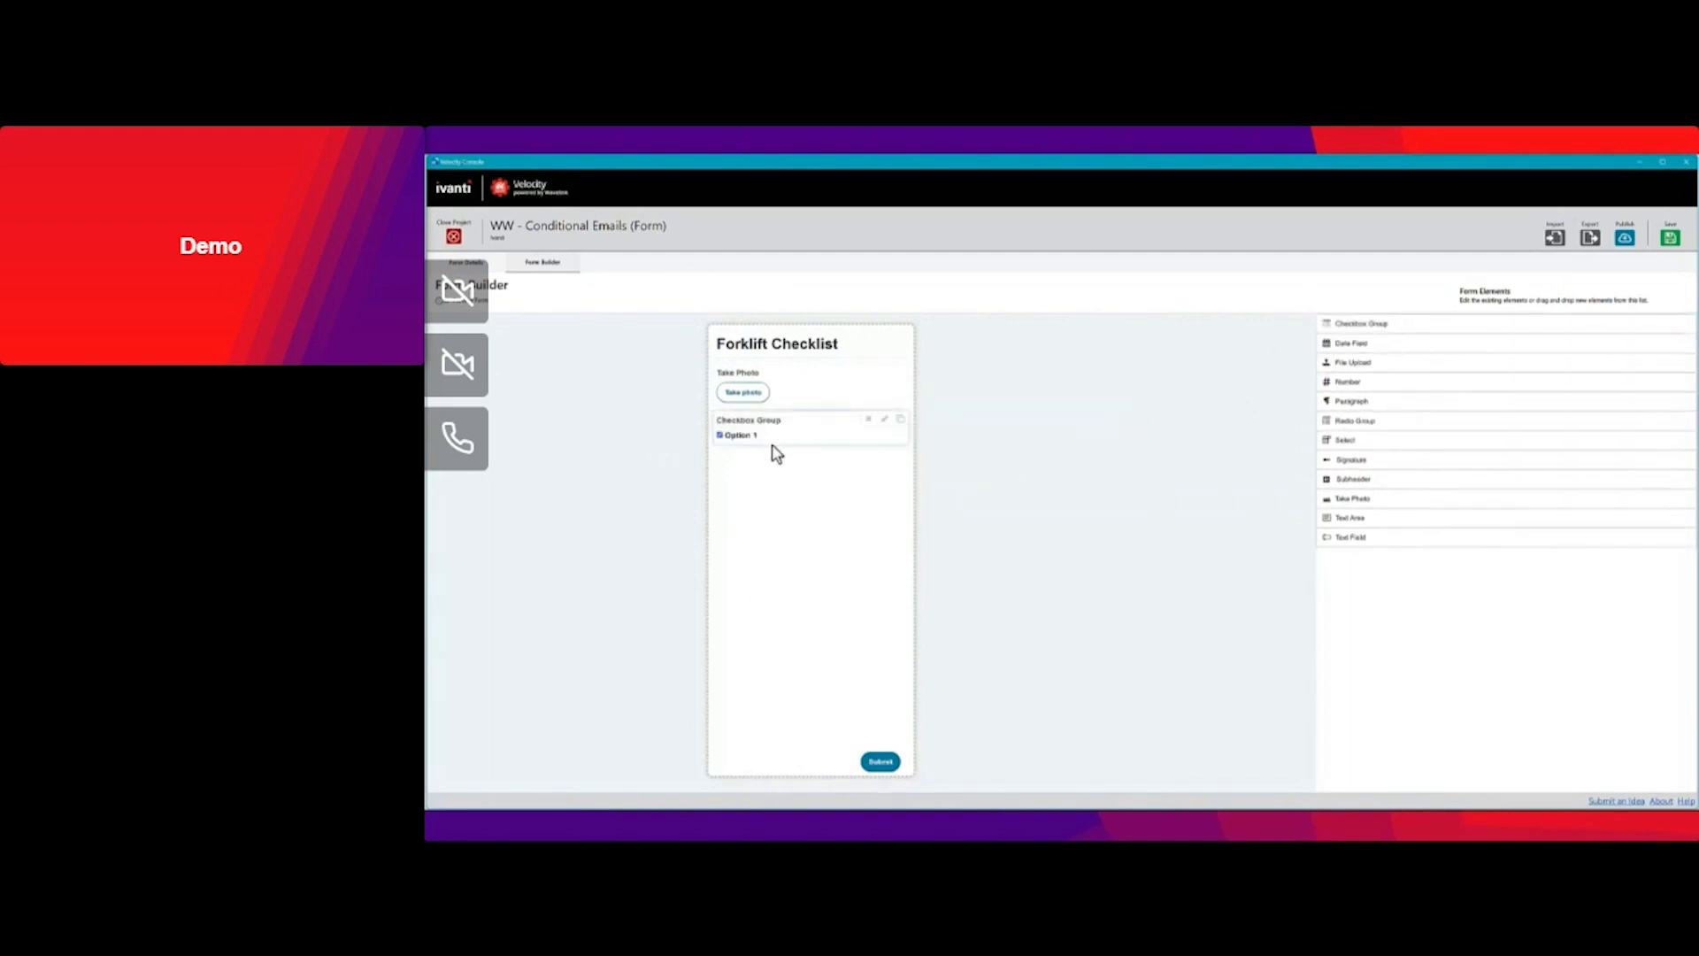
Give the checkbox group two options named Good Forklift and Bad Forklift
click(884, 420)
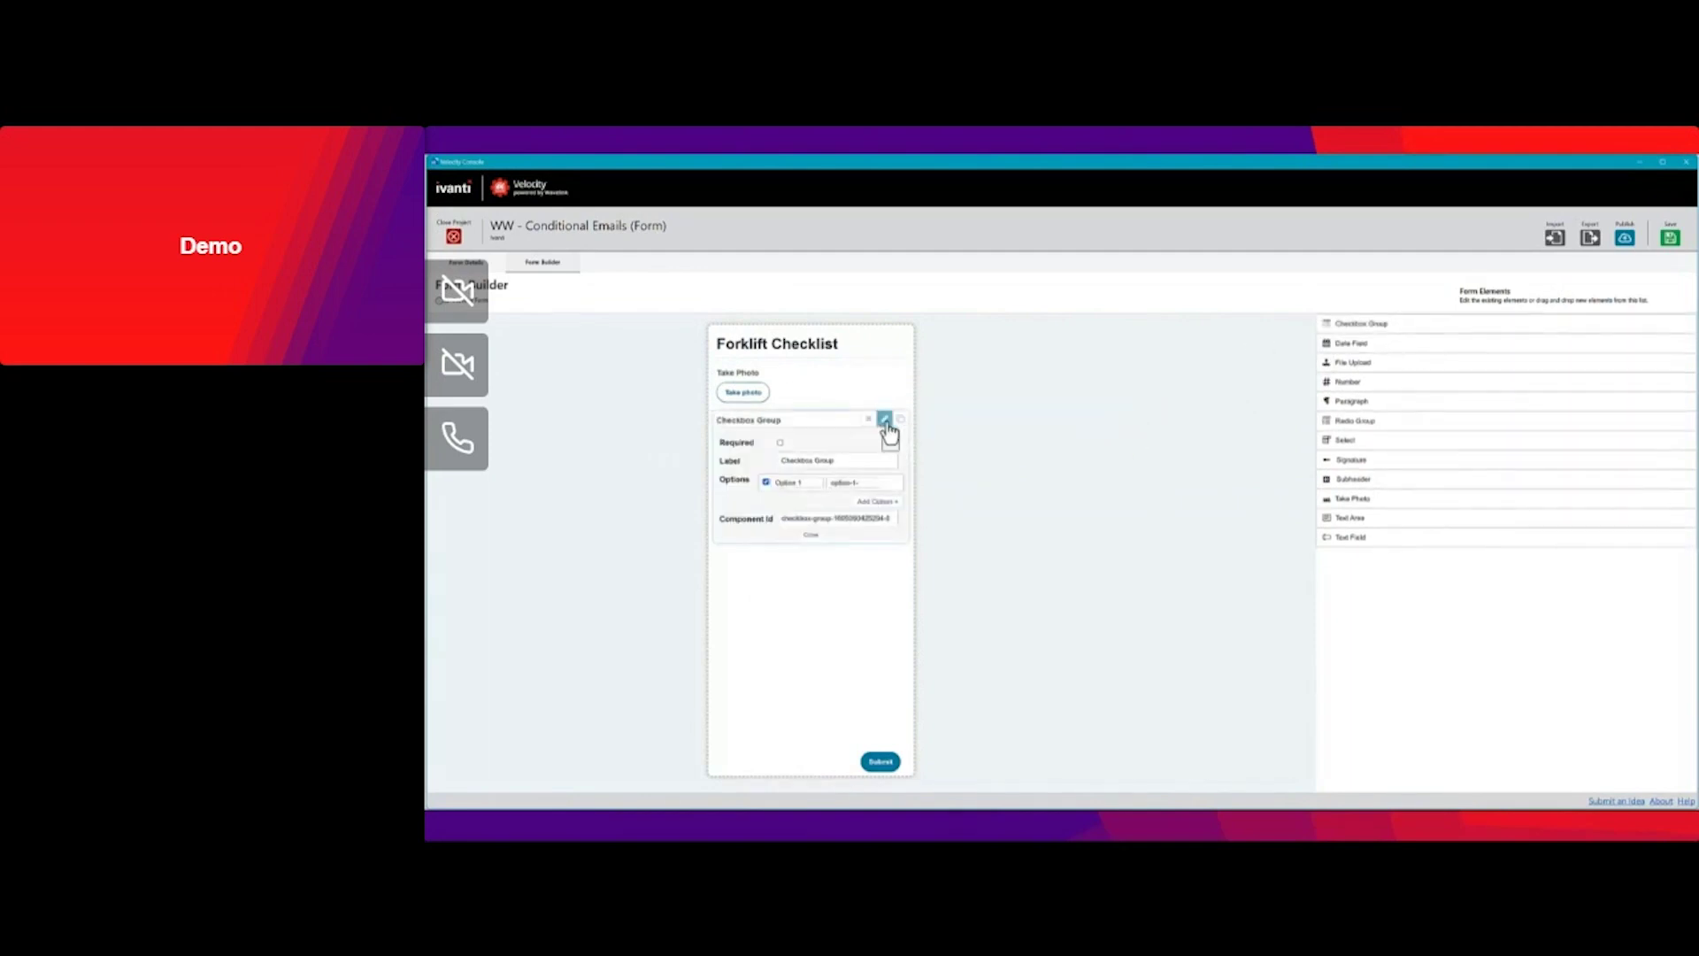
click(874, 502)
drag(801, 483, 776, 482)
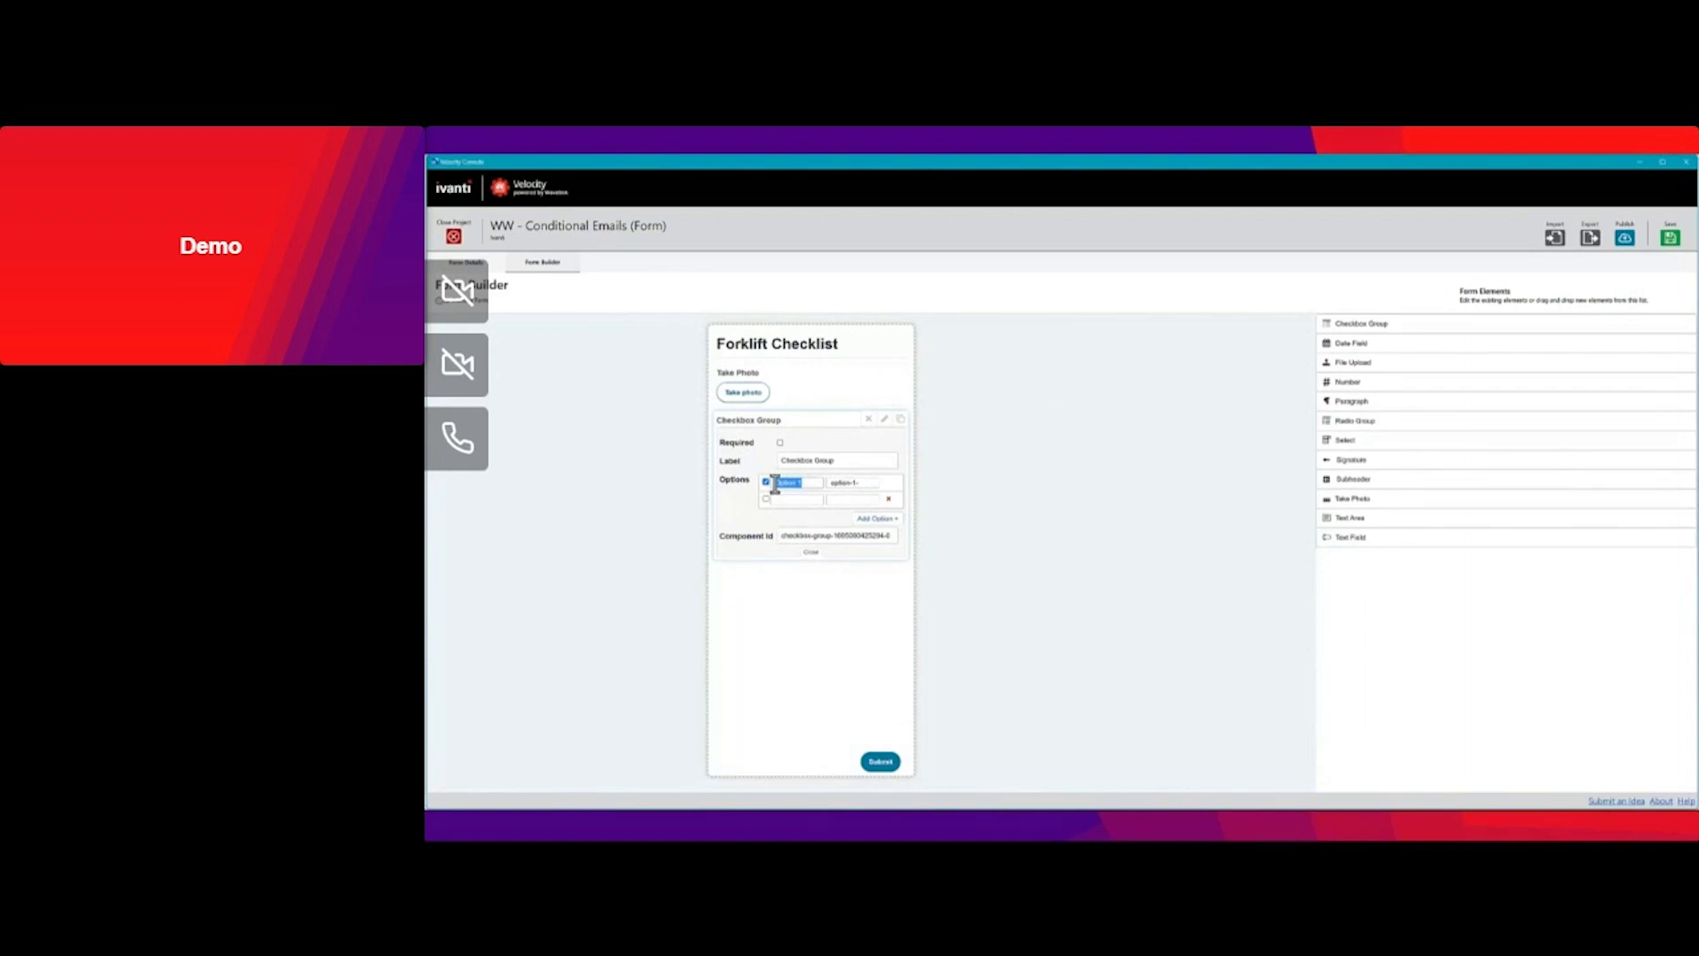
text(Bra)
click(789, 498)
drag(784, 536, 895, 535)
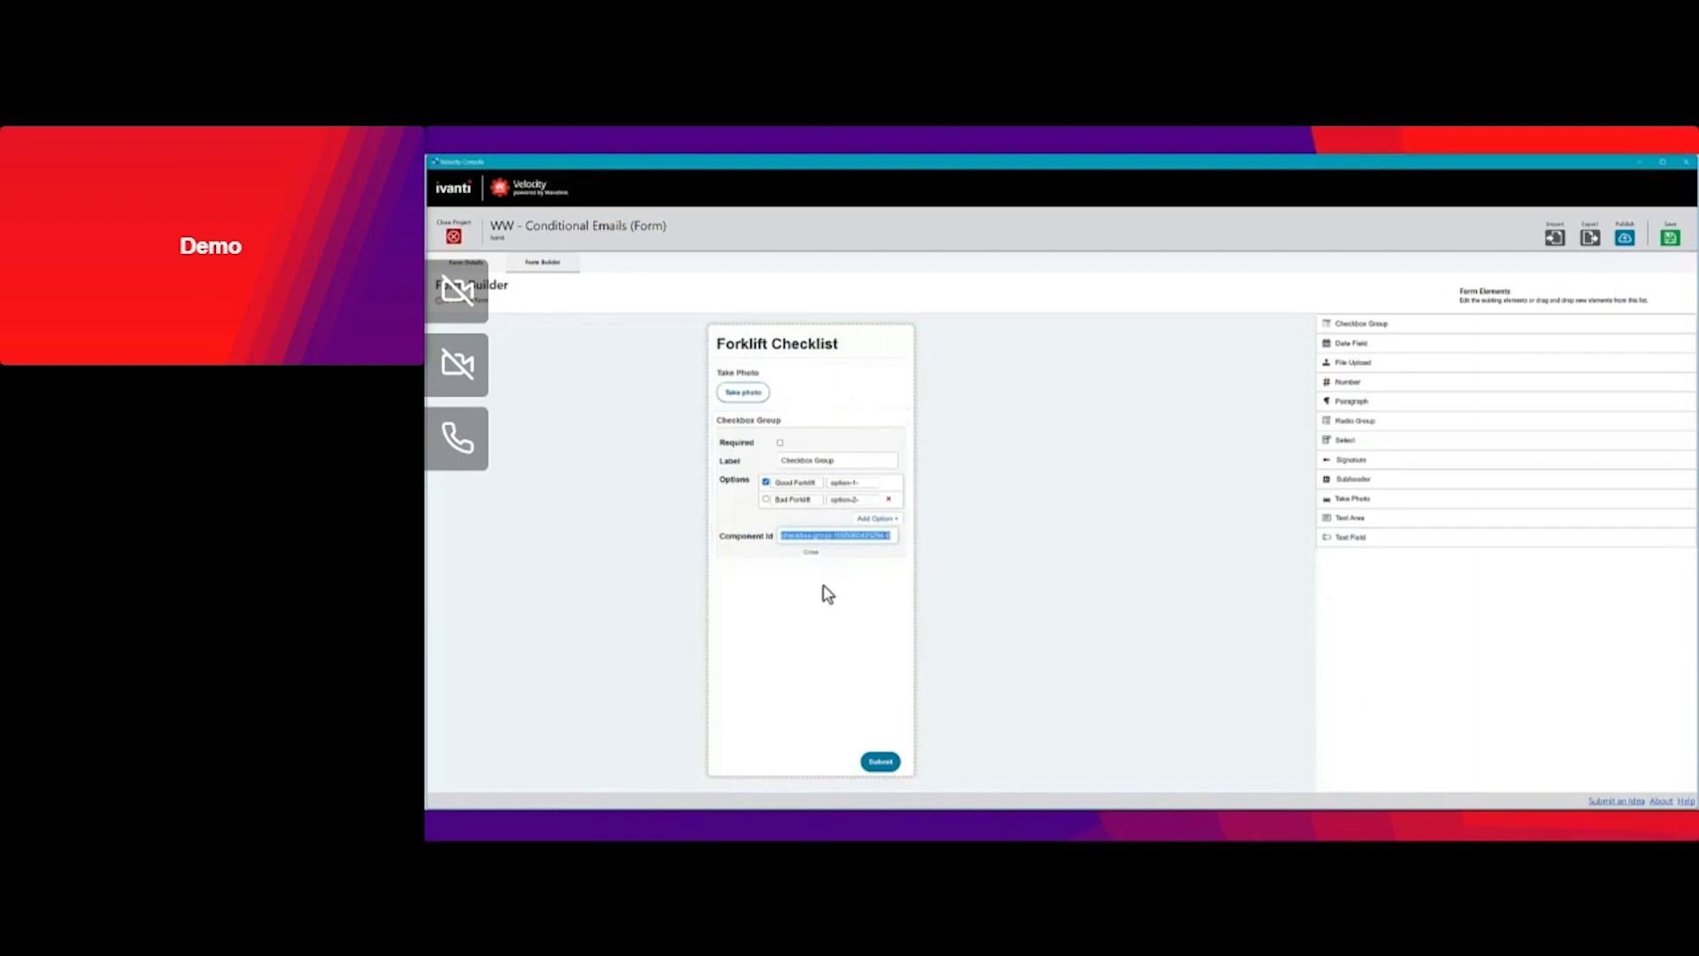
Mark the checkbox group Required and relabel it 'Forklift Status'
click(828, 535)
click(780, 442)
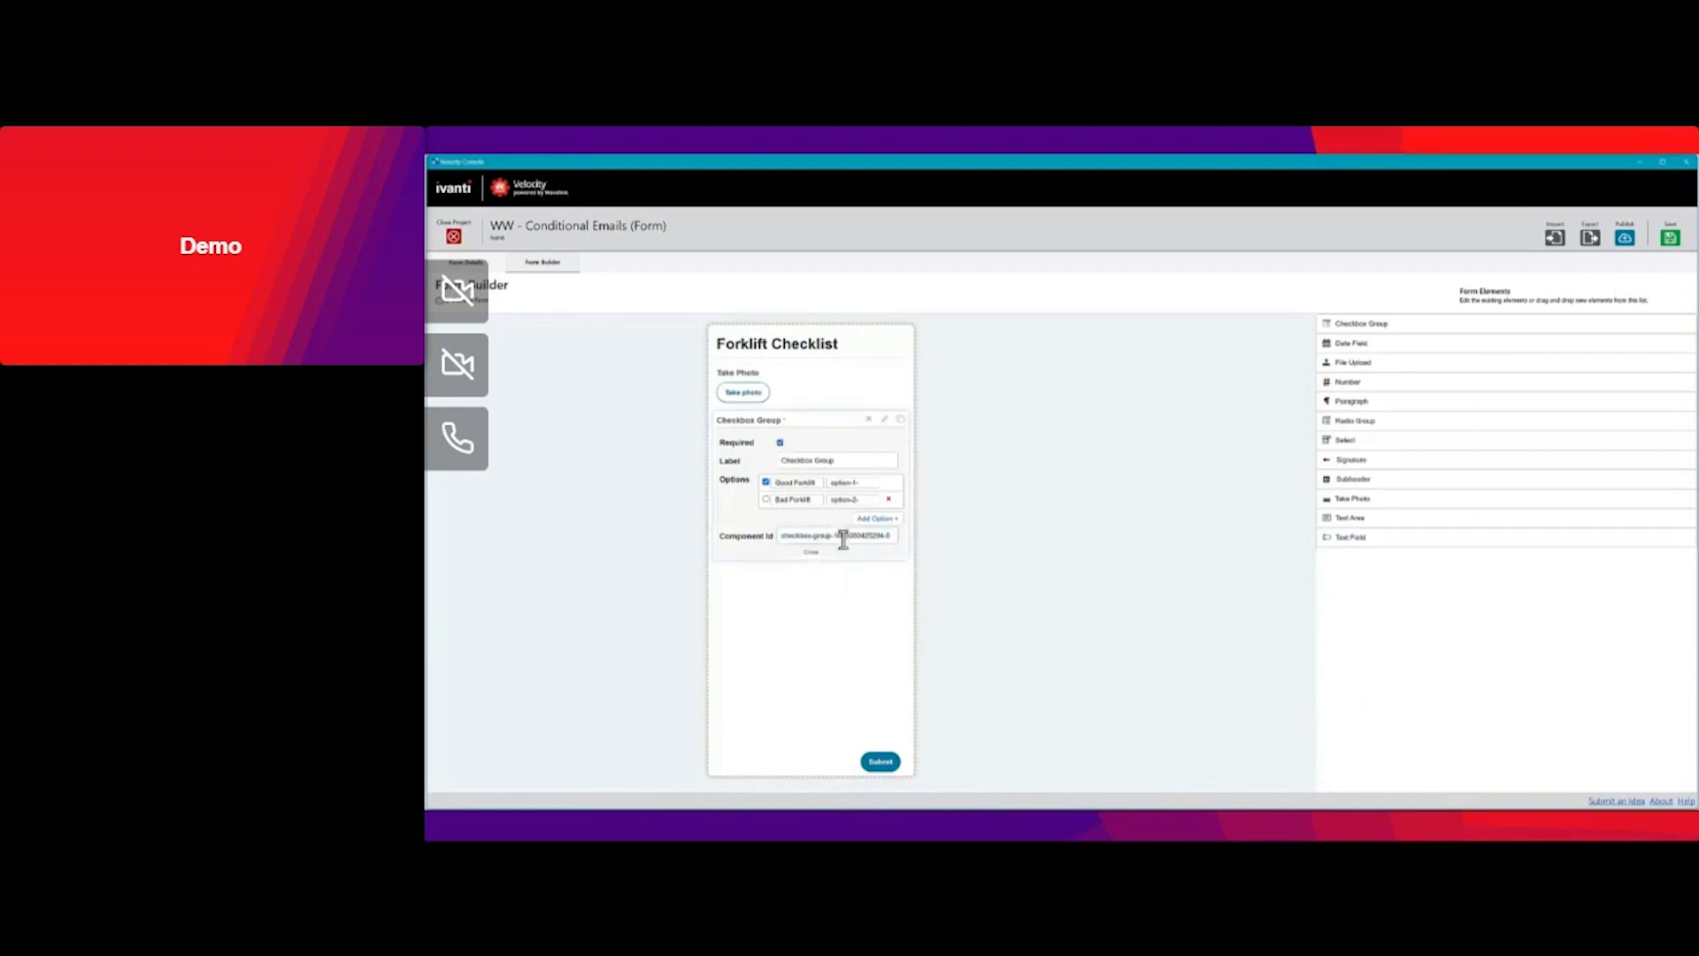
click(811, 552)
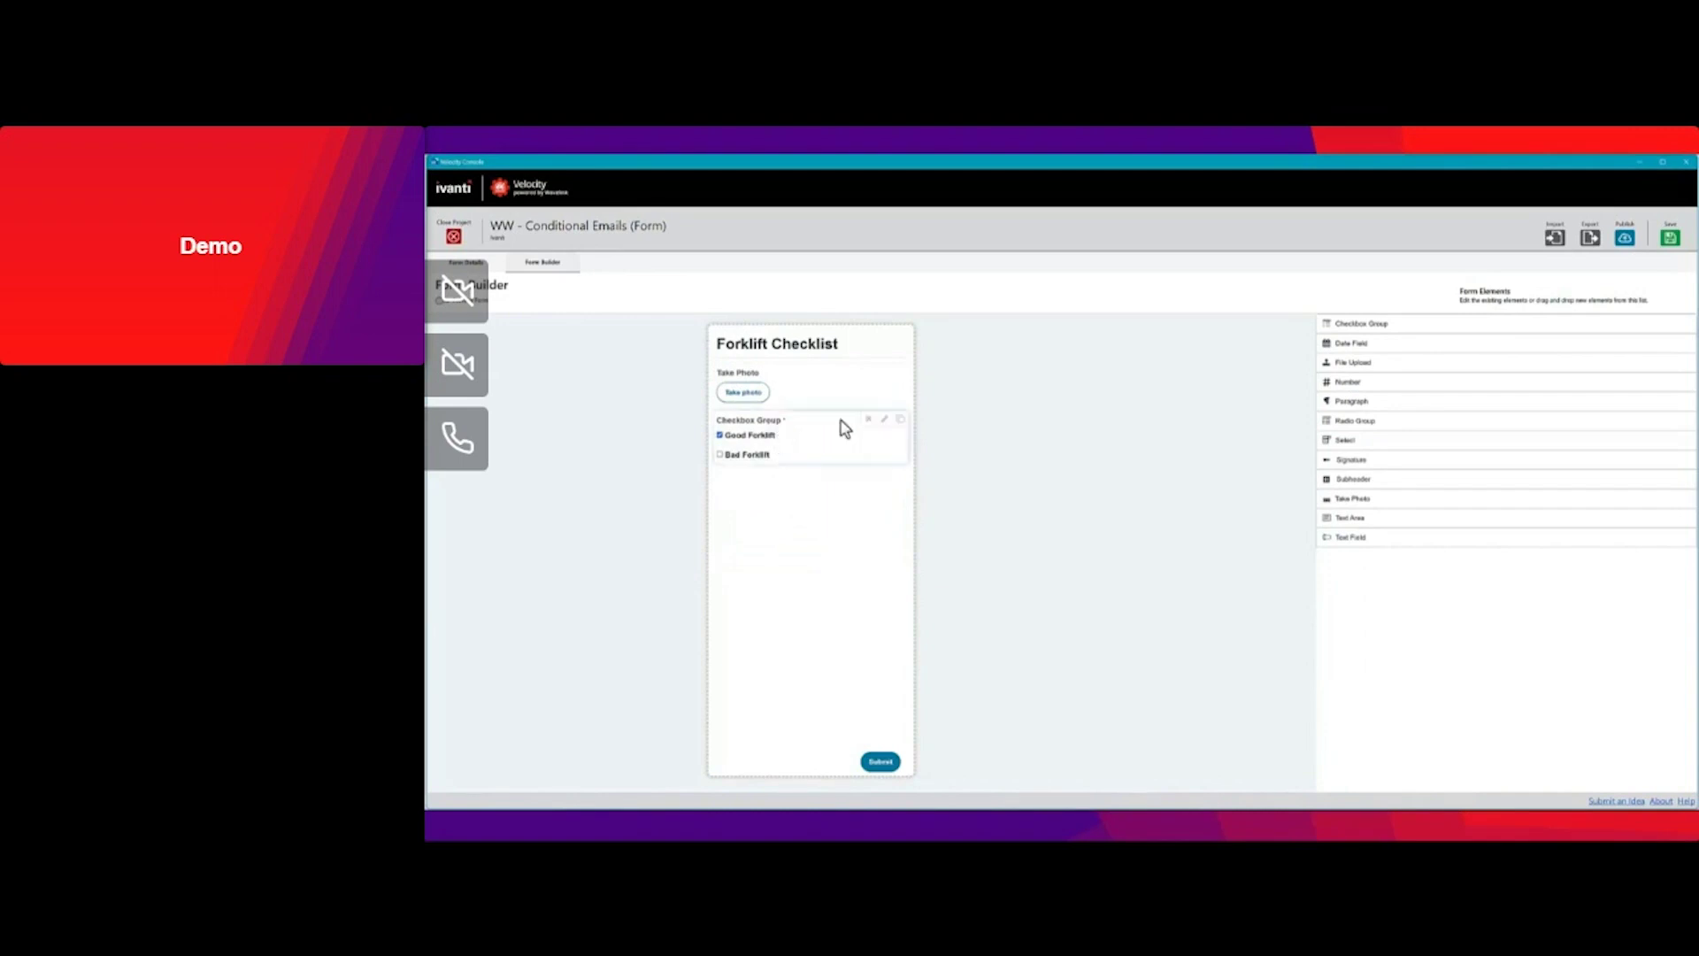
click(884, 419)
drag(840, 461, 778, 462)
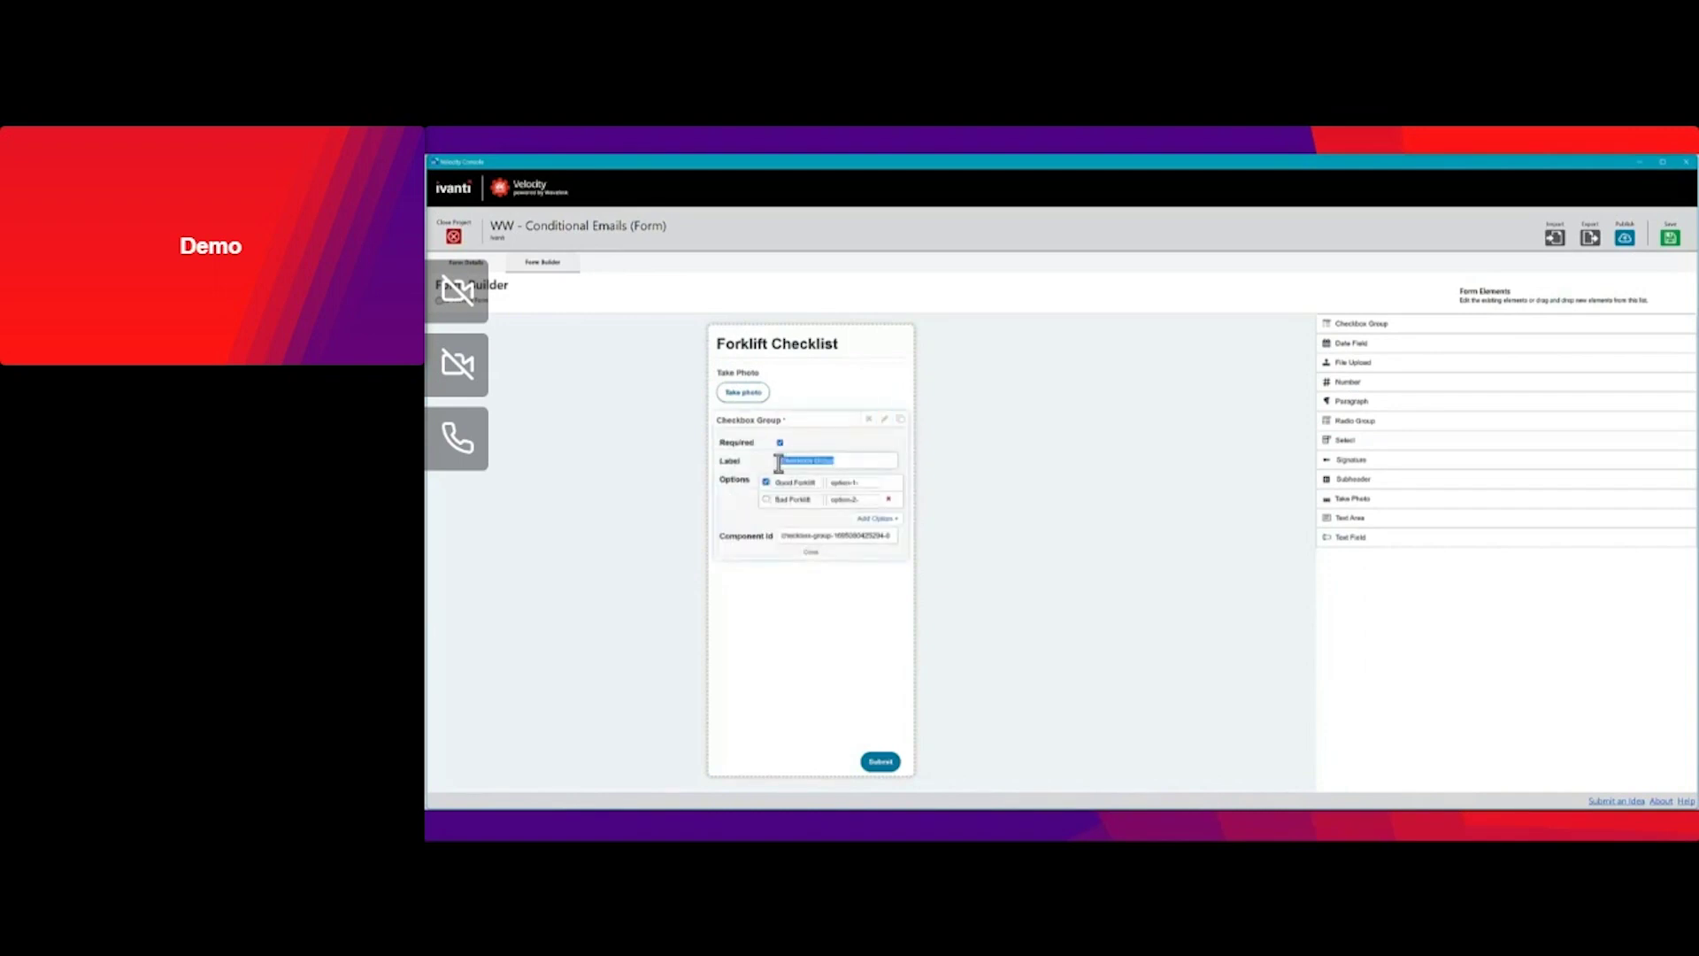
text(Forklift Status)
click(811, 553)
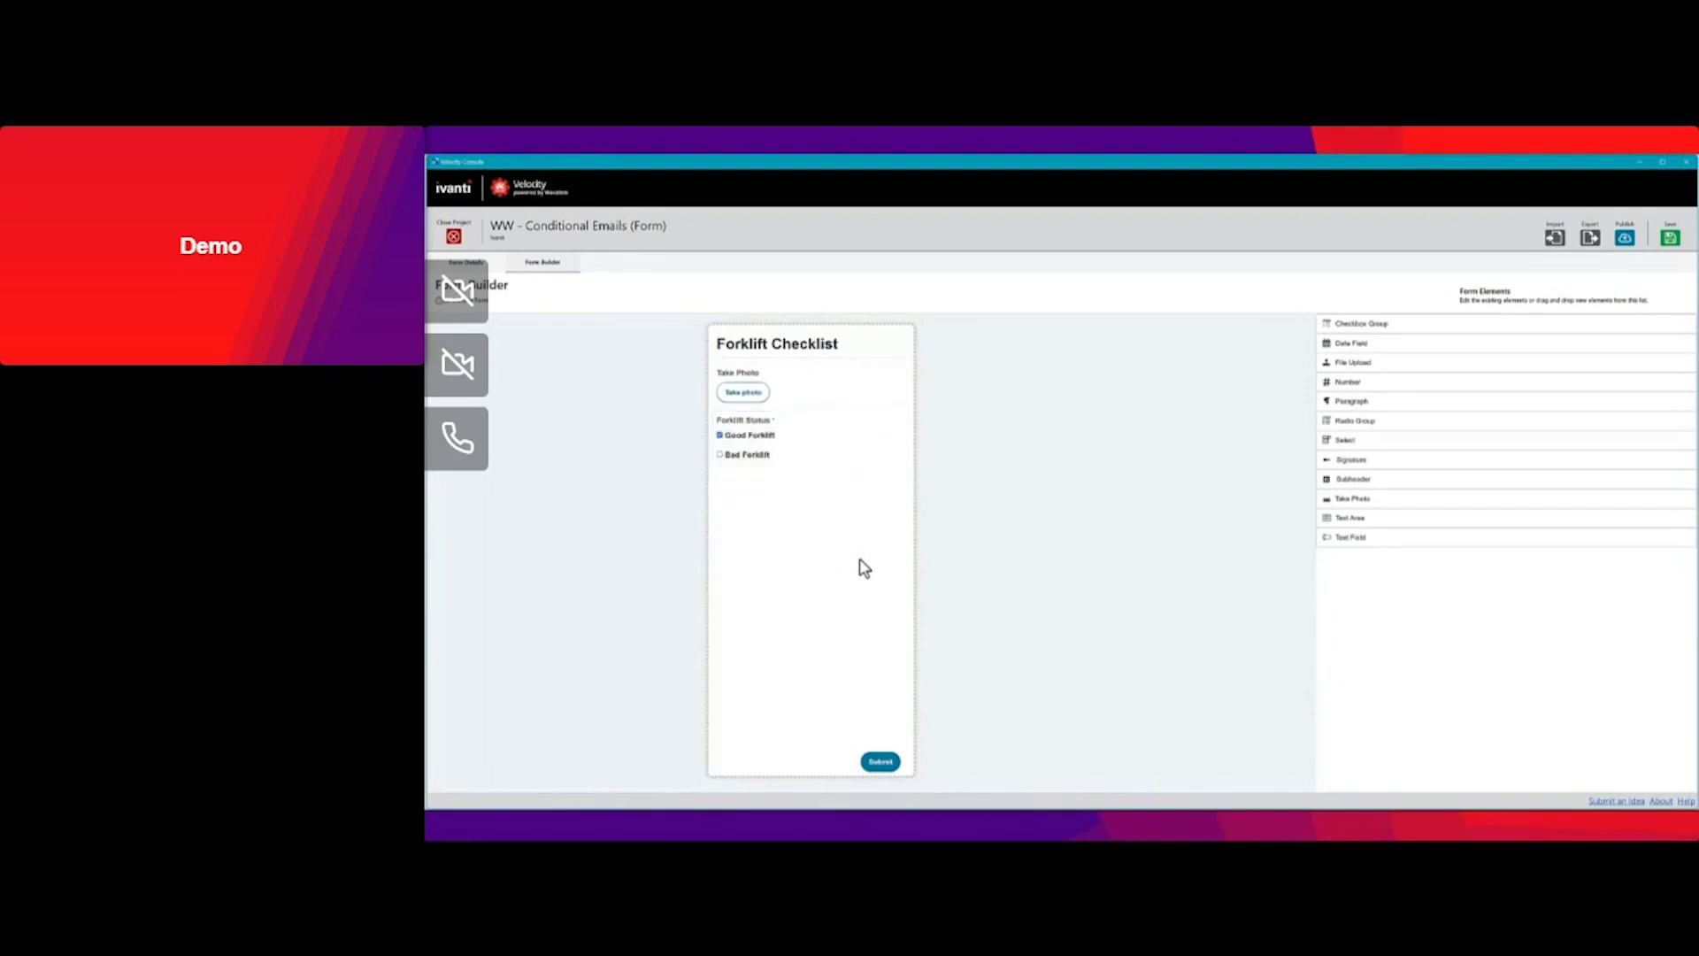
Leave both Good Forklift and Bad Forklift unticked by default
click(720, 437)
click(721, 455)
click(720, 435)
click(720, 436)
click(720, 454)
Publish the form to the IIoT server and open the published forms list
click(1625, 239)
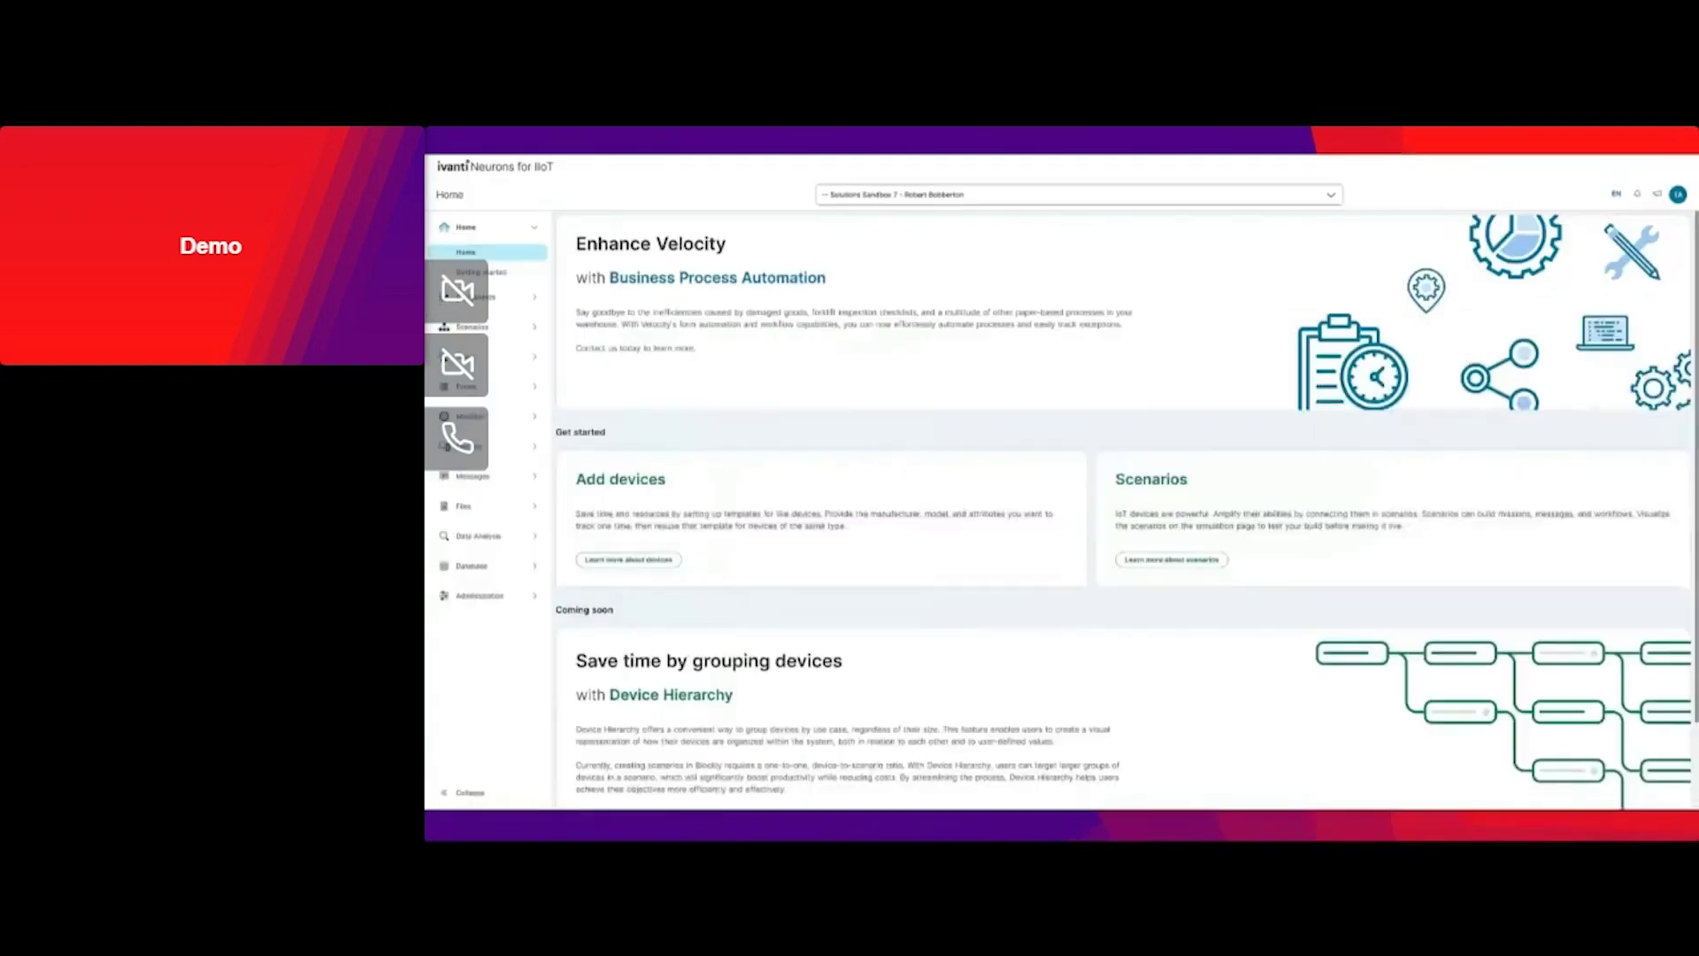
click(516, 397)
click(501, 418)
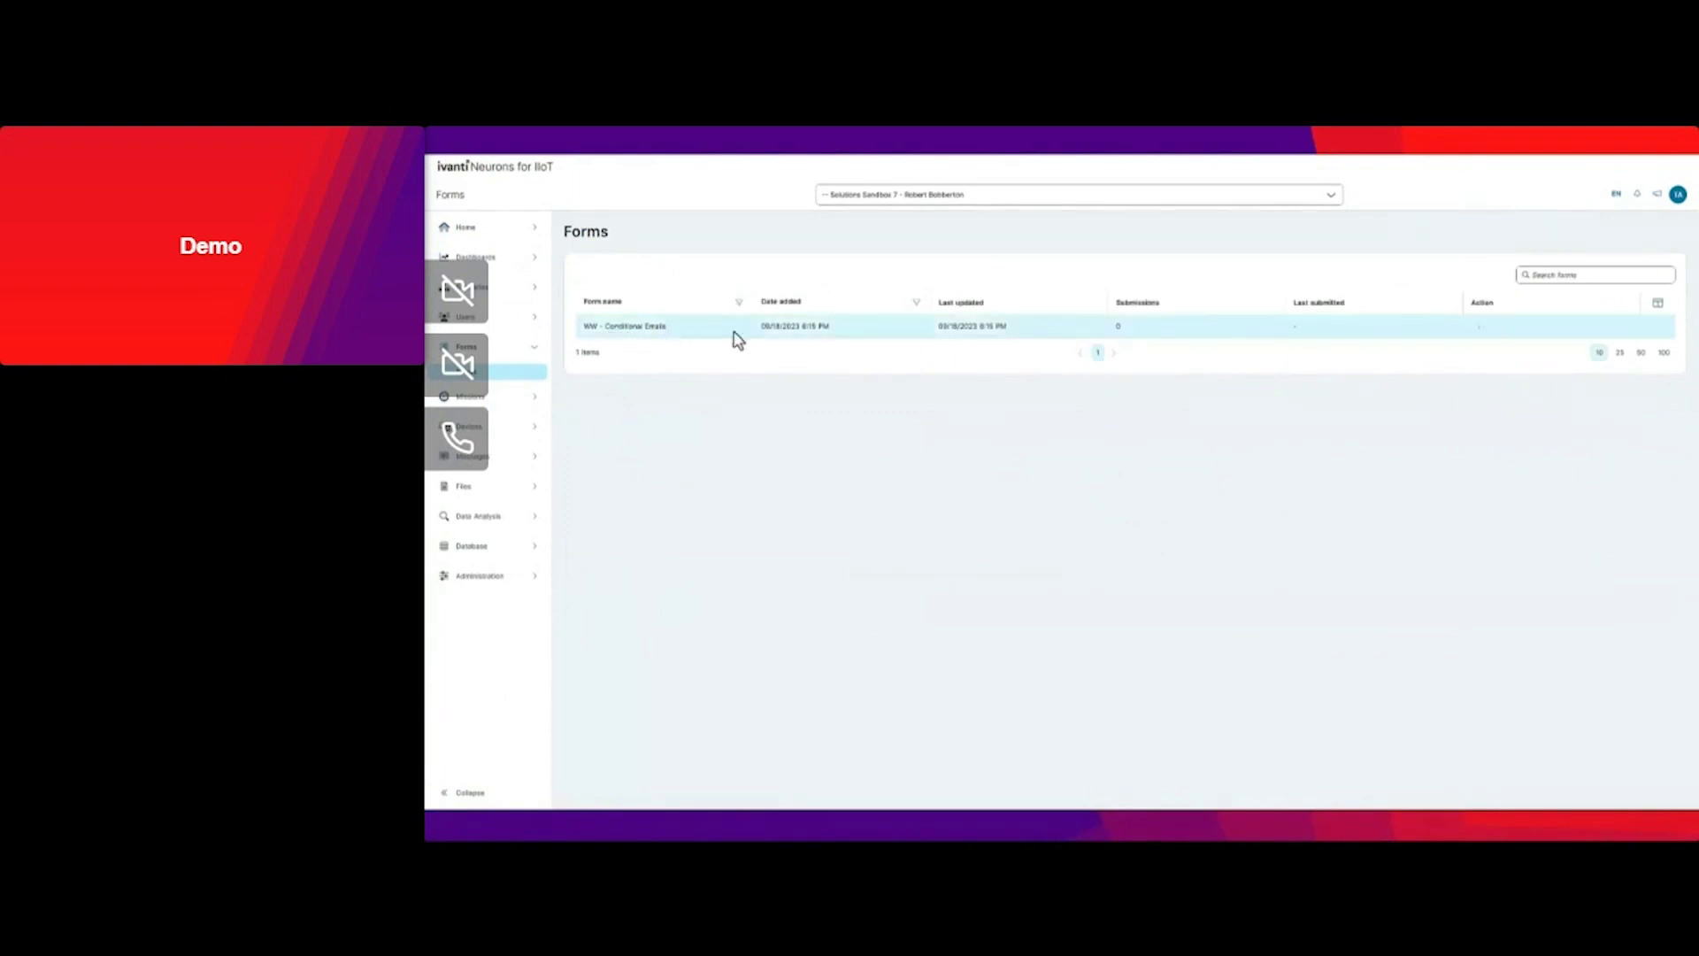
Copy the WW - Conditional Emails form's component ID from its submissions page
click(1477, 332)
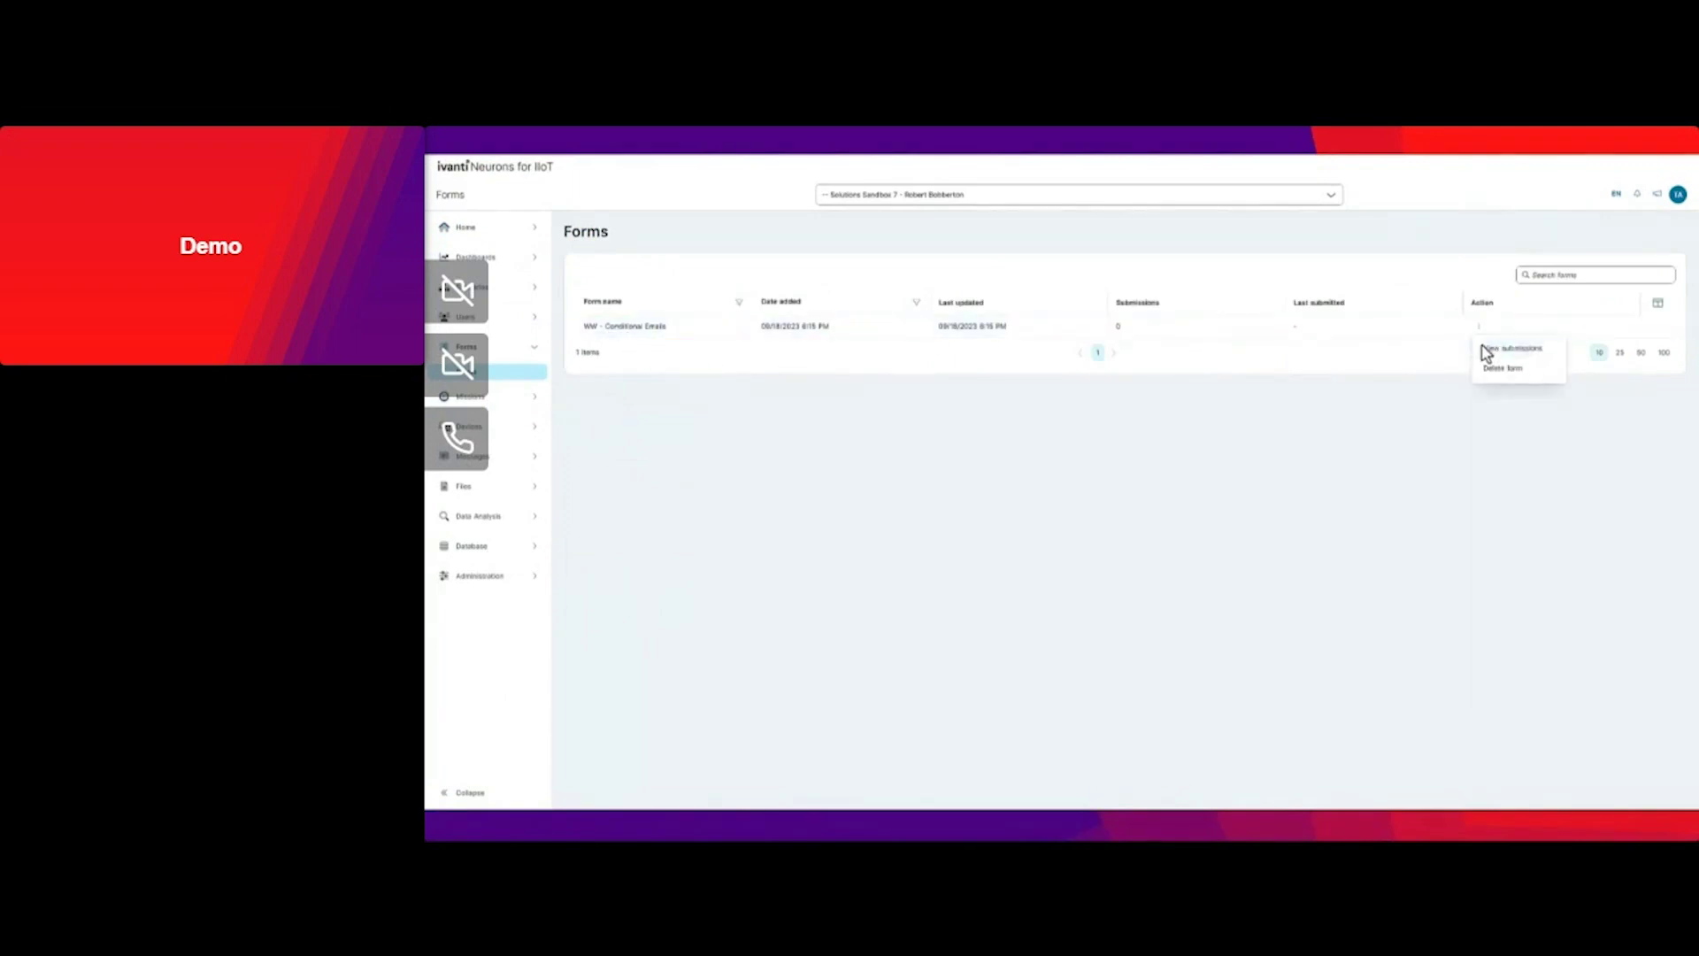
click(1484, 352)
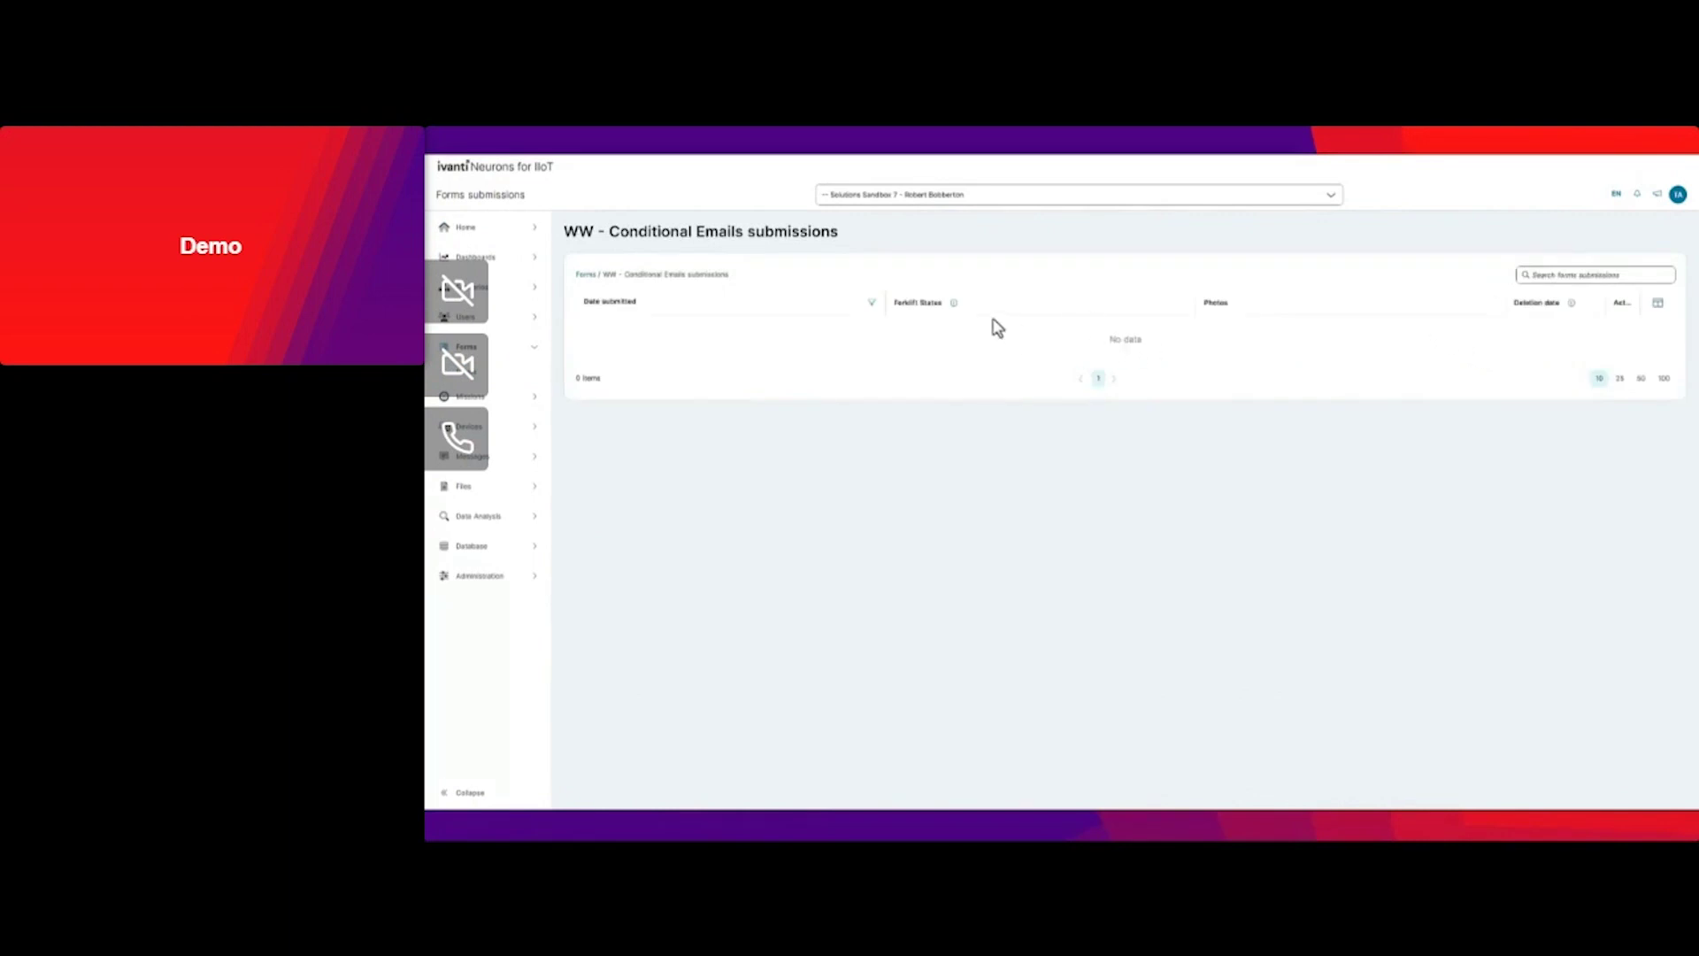
mouse_move(953, 303)
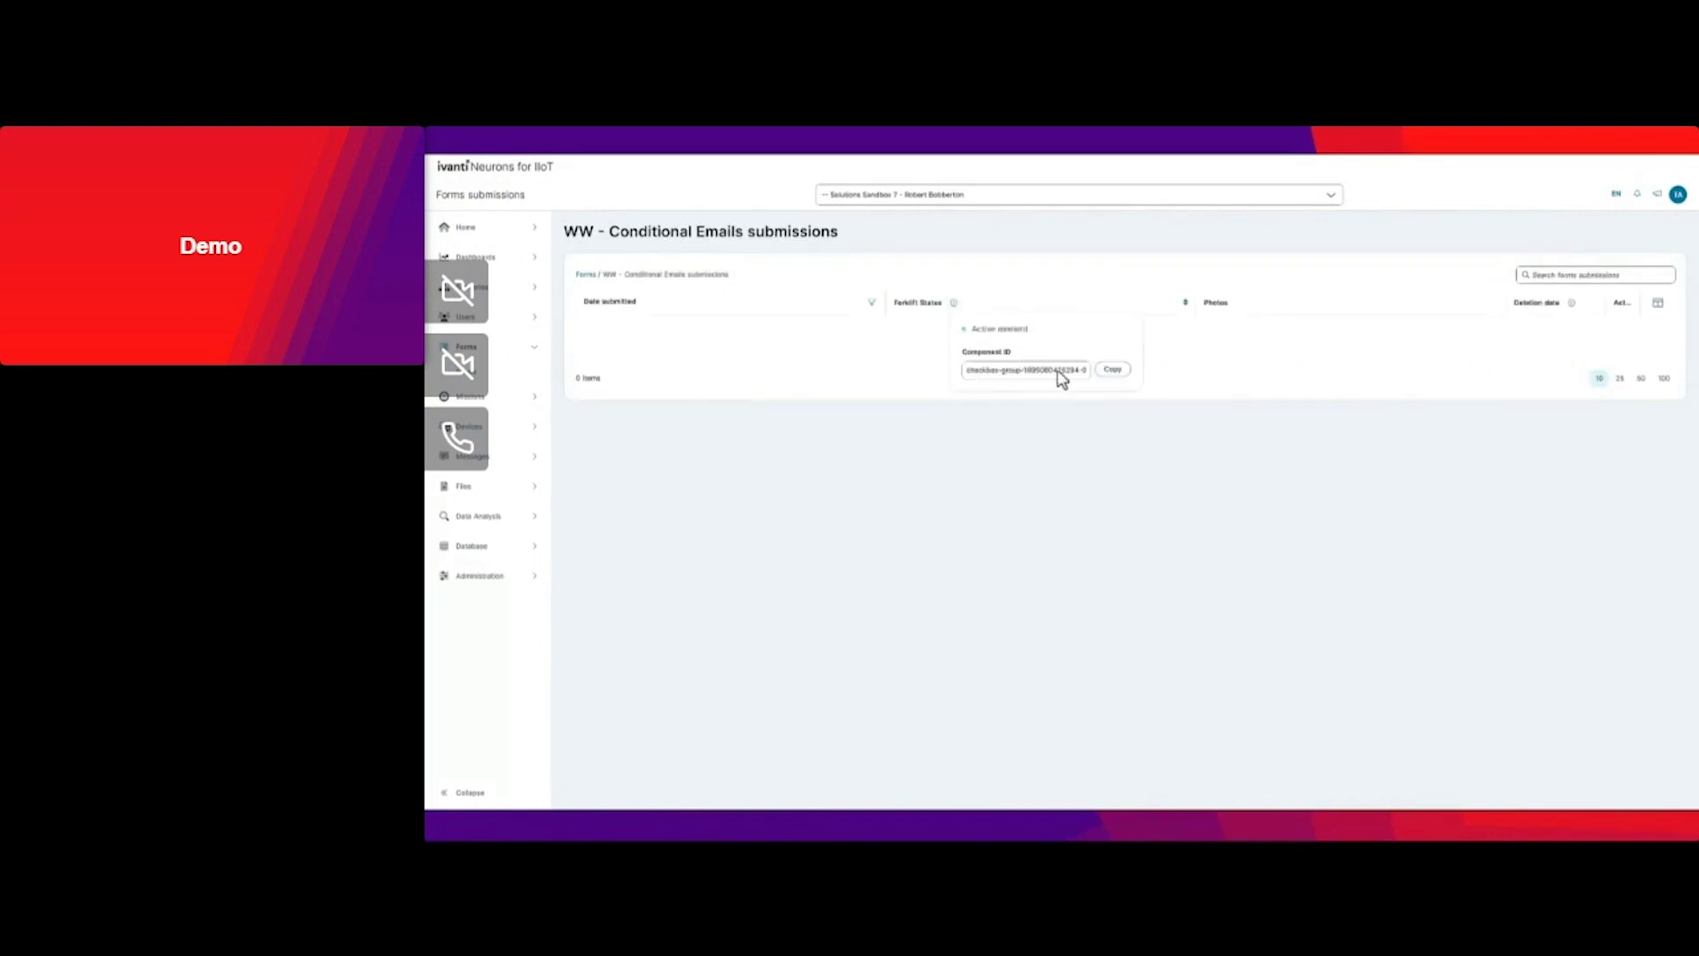
click(1110, 371)
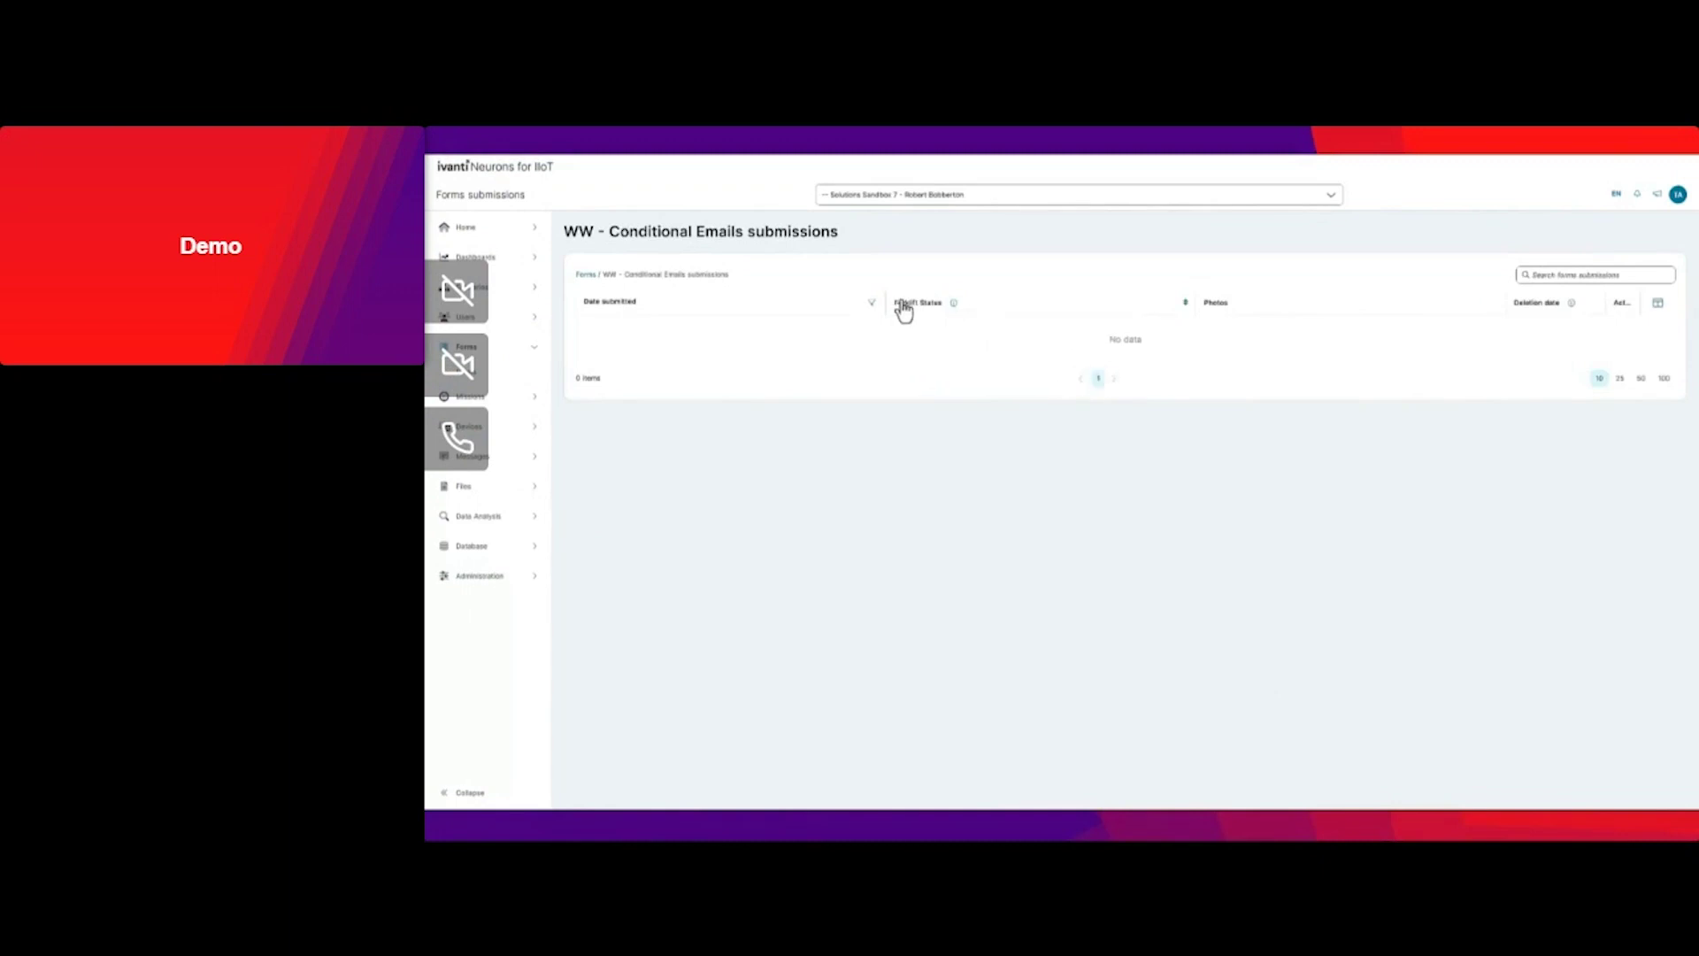
click(509, 293)
Replace the sample Button/Light block with a Form submitted trigger for WW - Conditional Emails
click(494, 313)
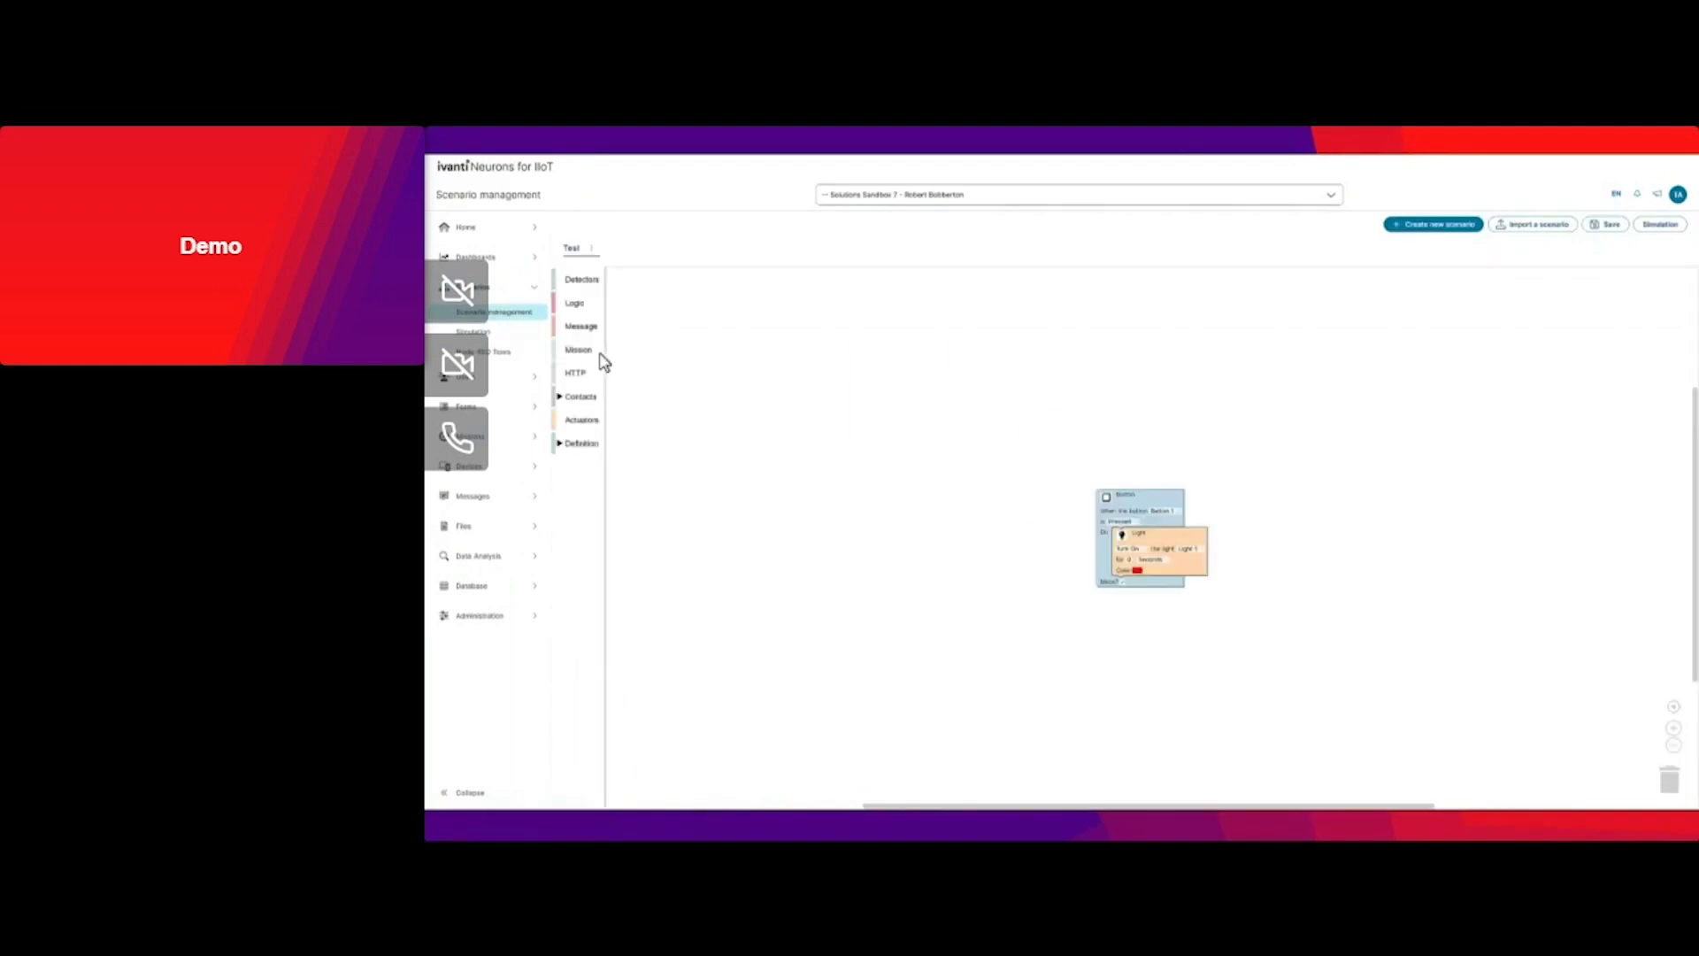
click(1119, 511)
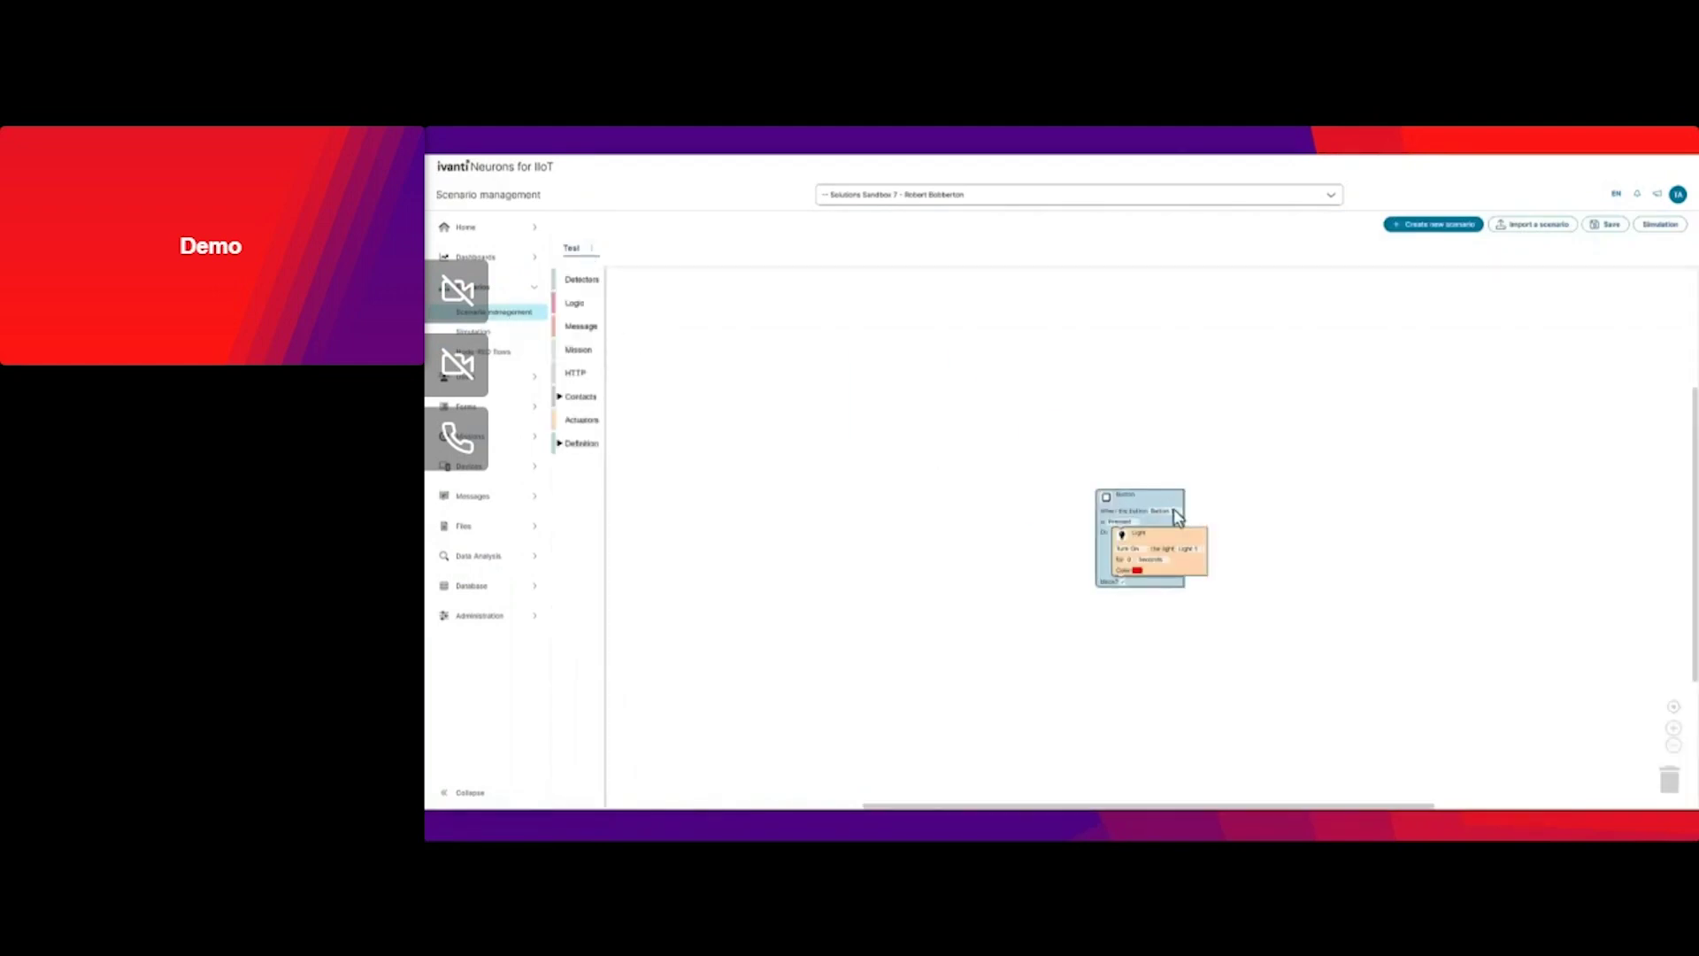
key(Delete)
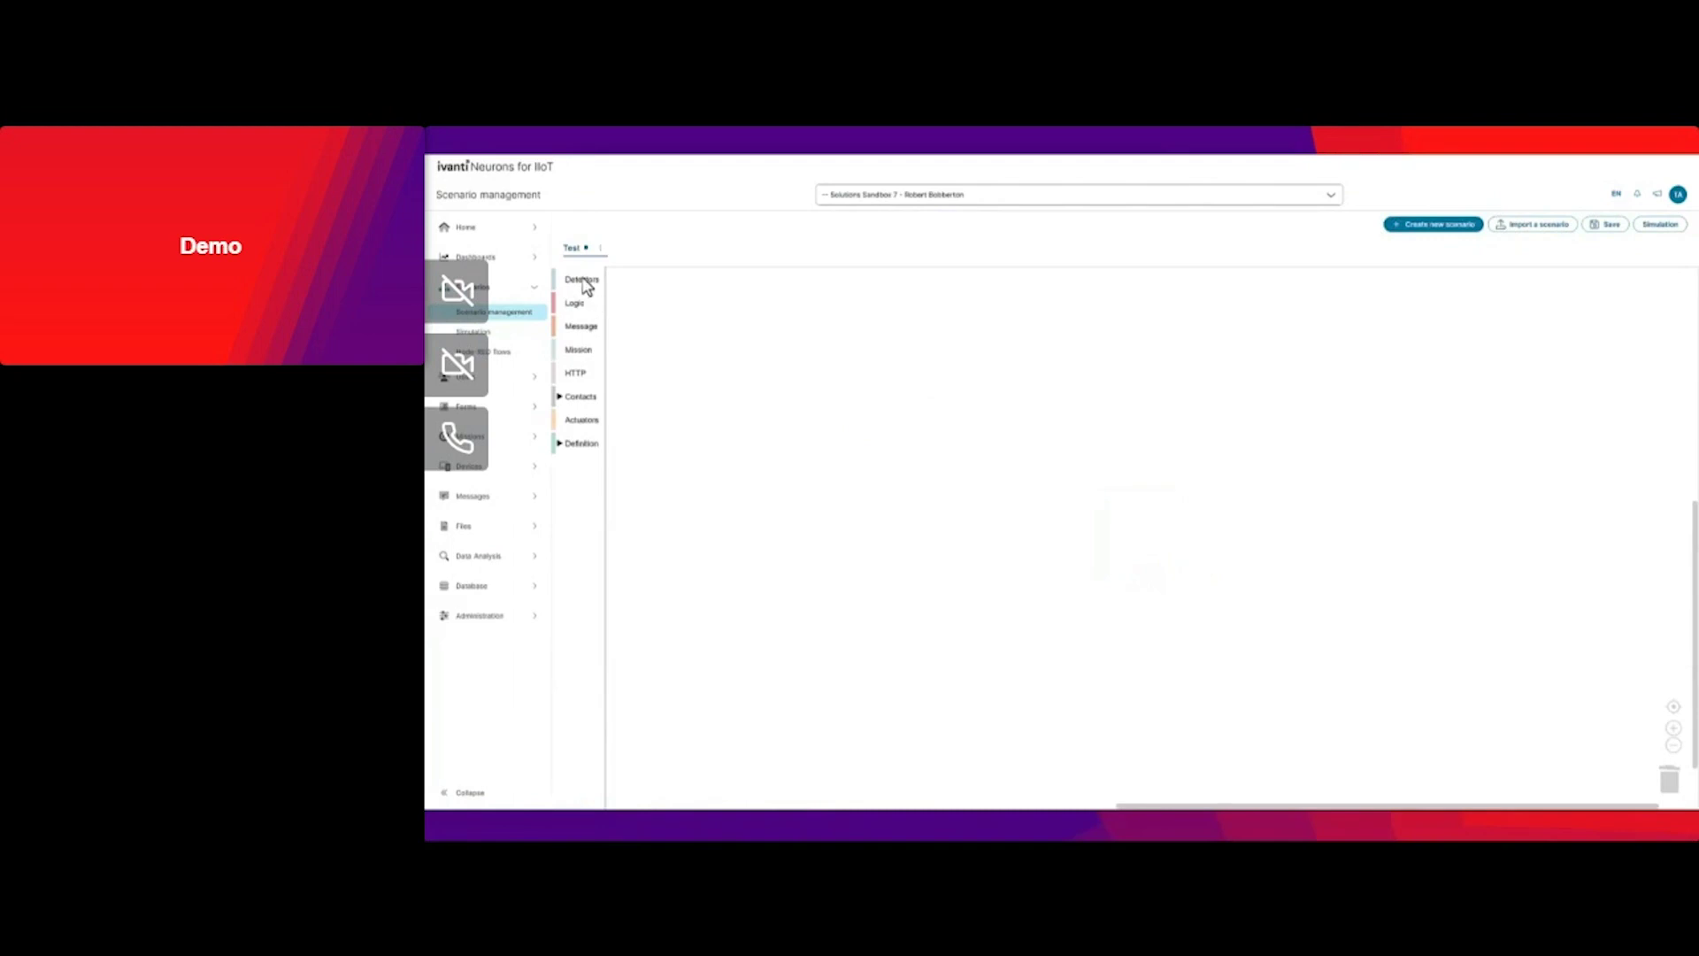
click(583, 282)
drag(672, 528, 940, 447)
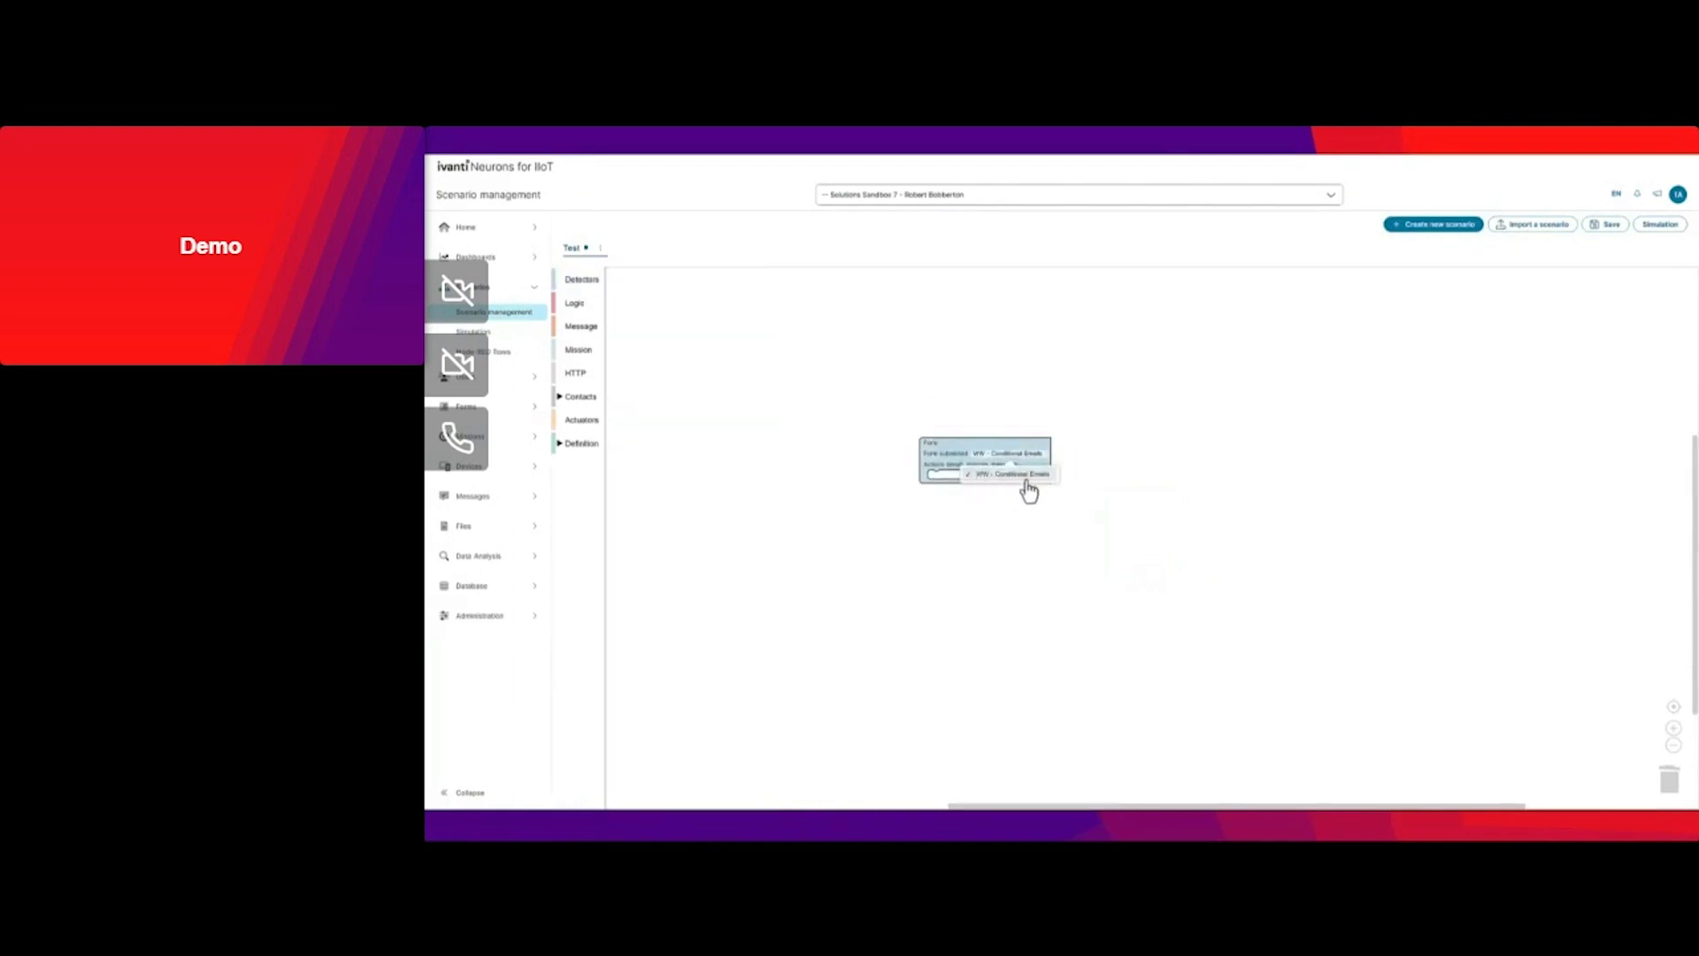
click(1023, 477)
Nest a Logic if condition inside the trigger, with an Email action inside it
click(572, 303)
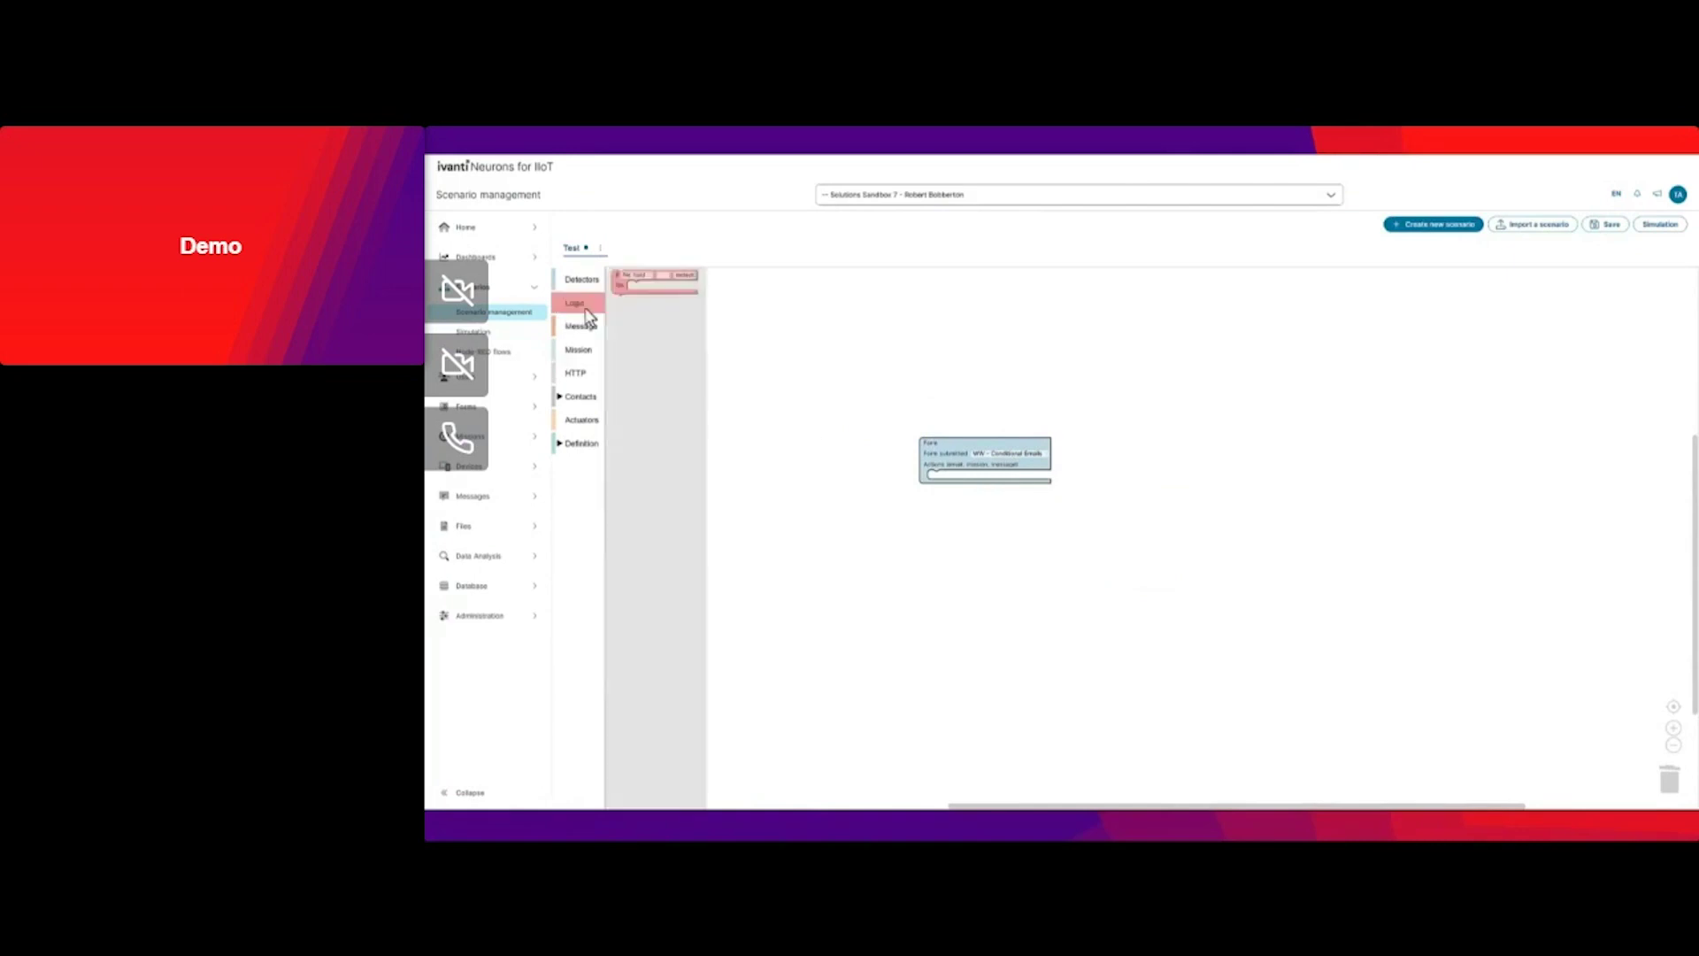
drag(626, 277, 925, 433)
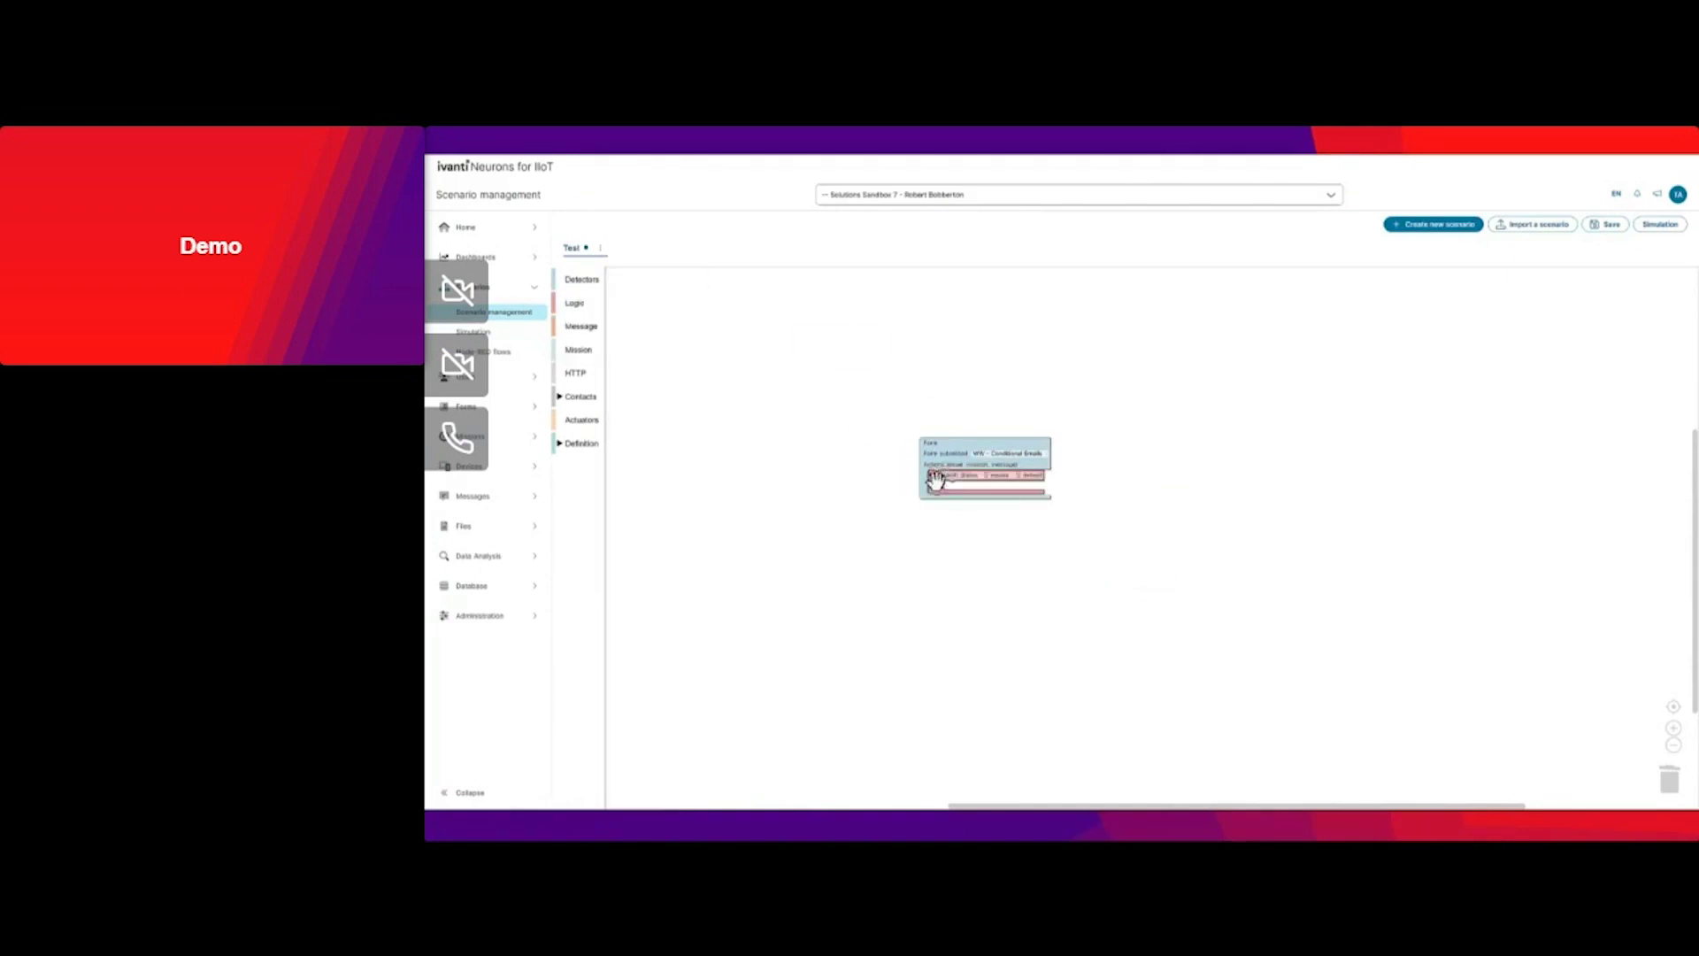
click(579, 350)
click(579, 327)
drag(640, 381, 972, 511)
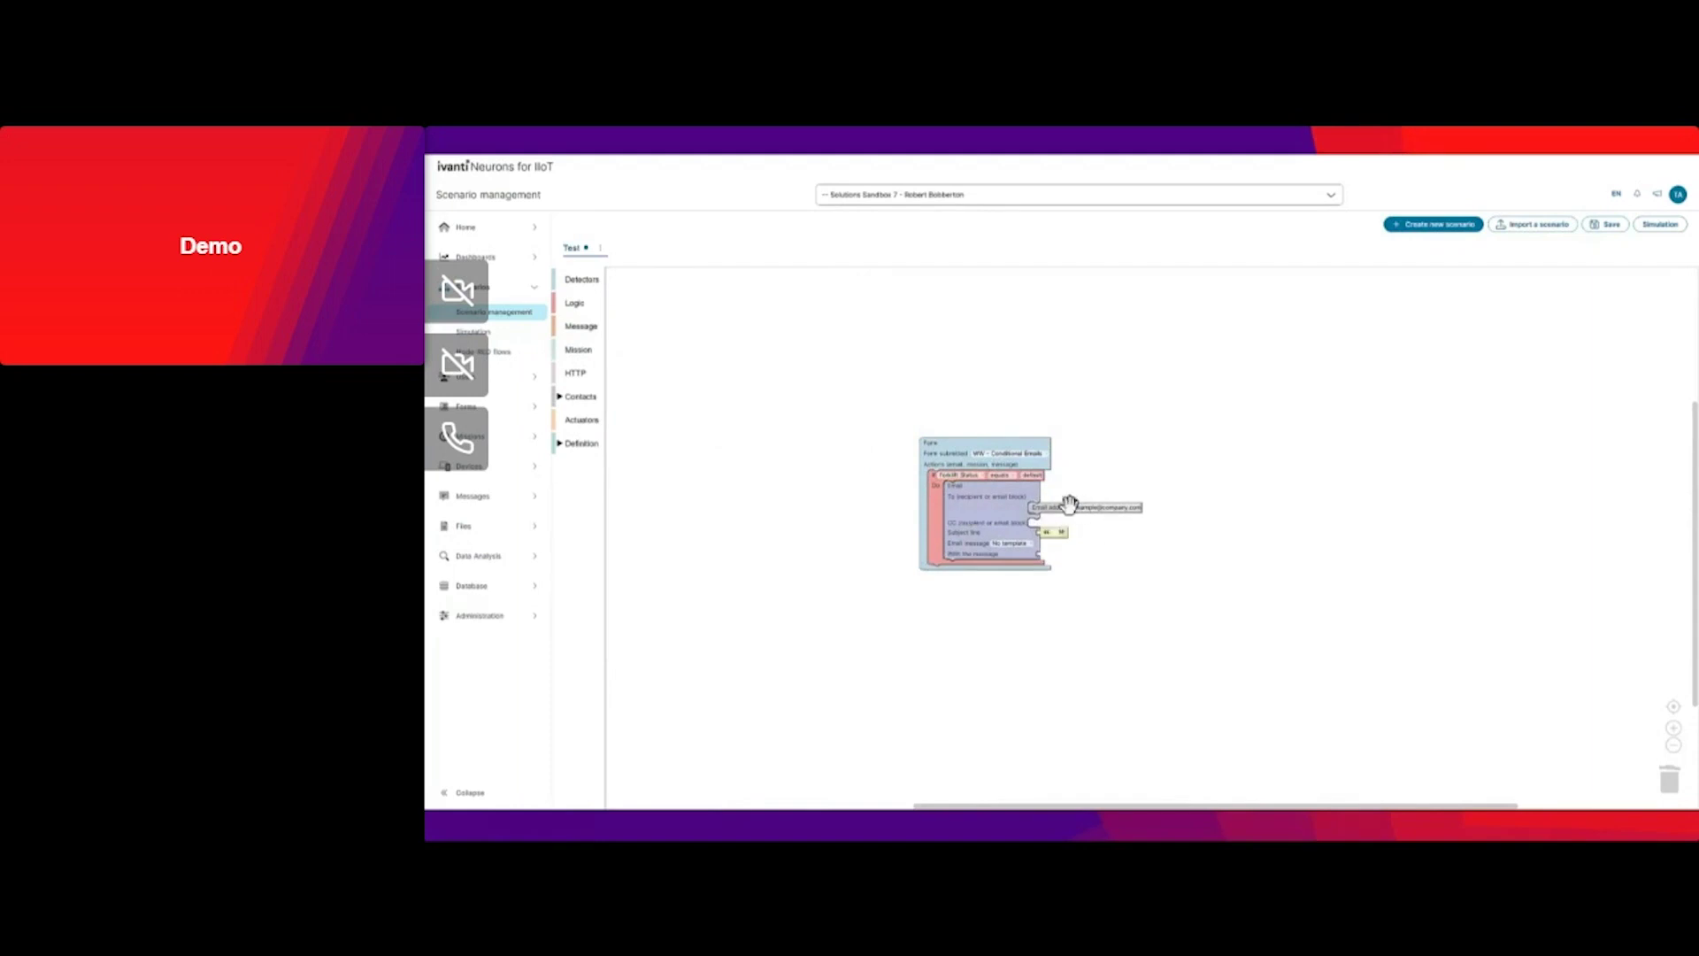
Set the email recipient, the Good Forklift condition value, and the WWConditionalEmailsTemplate message
click(1094, 508)
key(BackSpace)
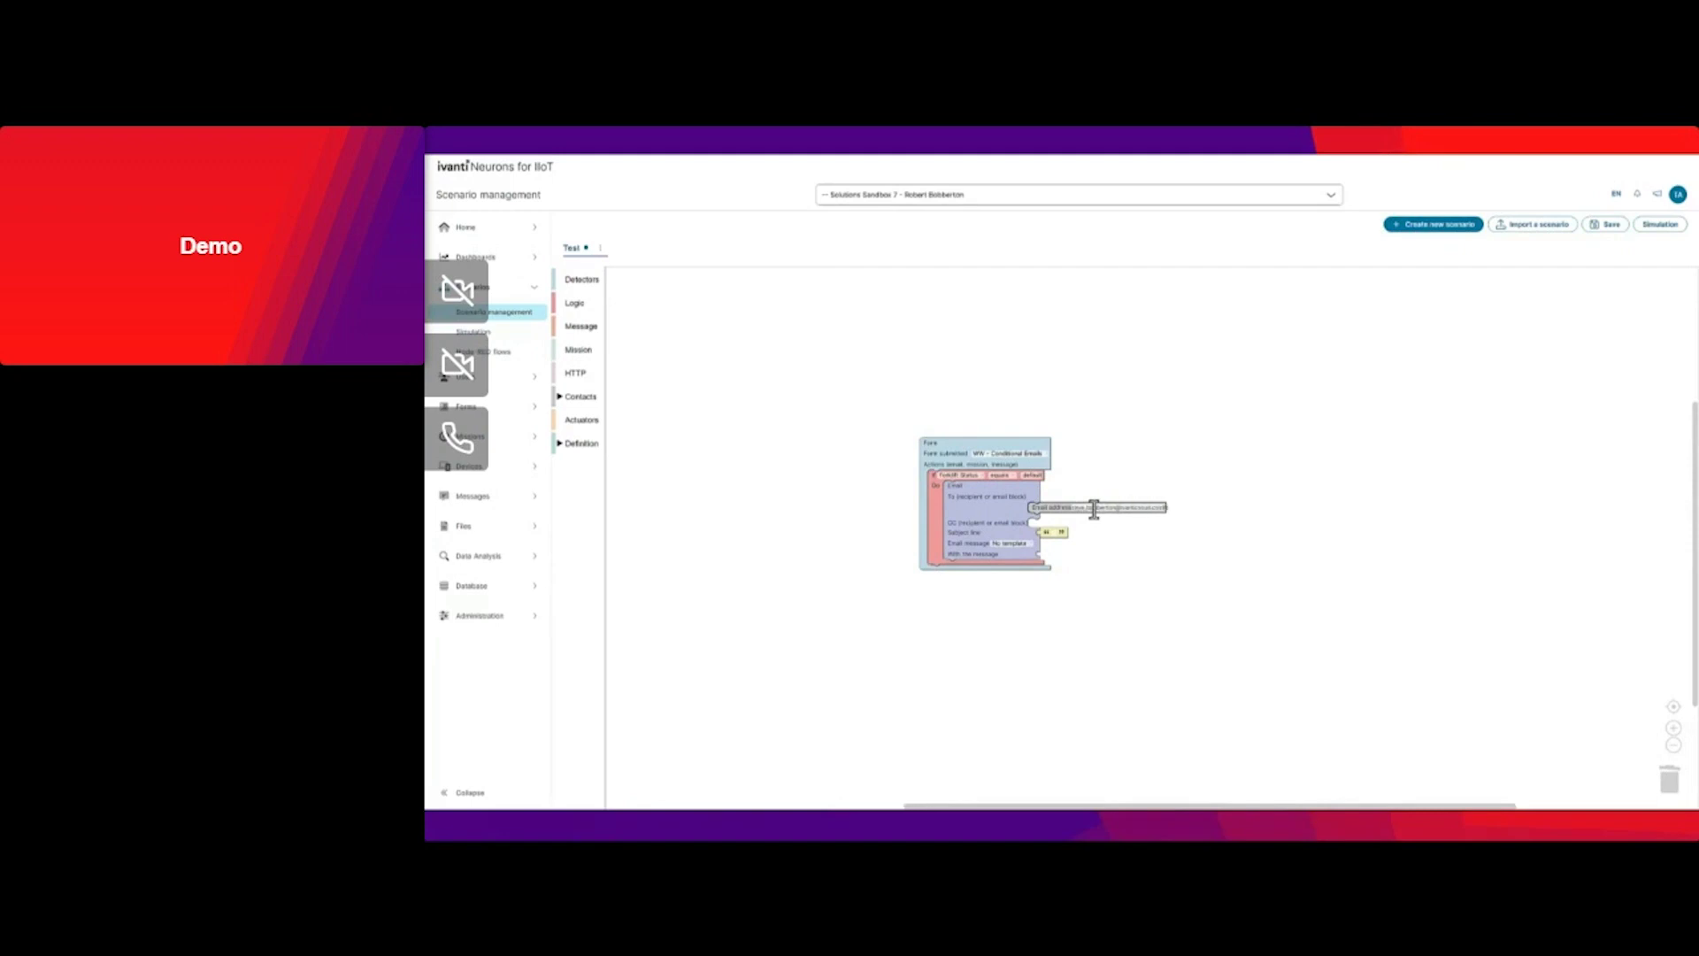
click(1078, 558)
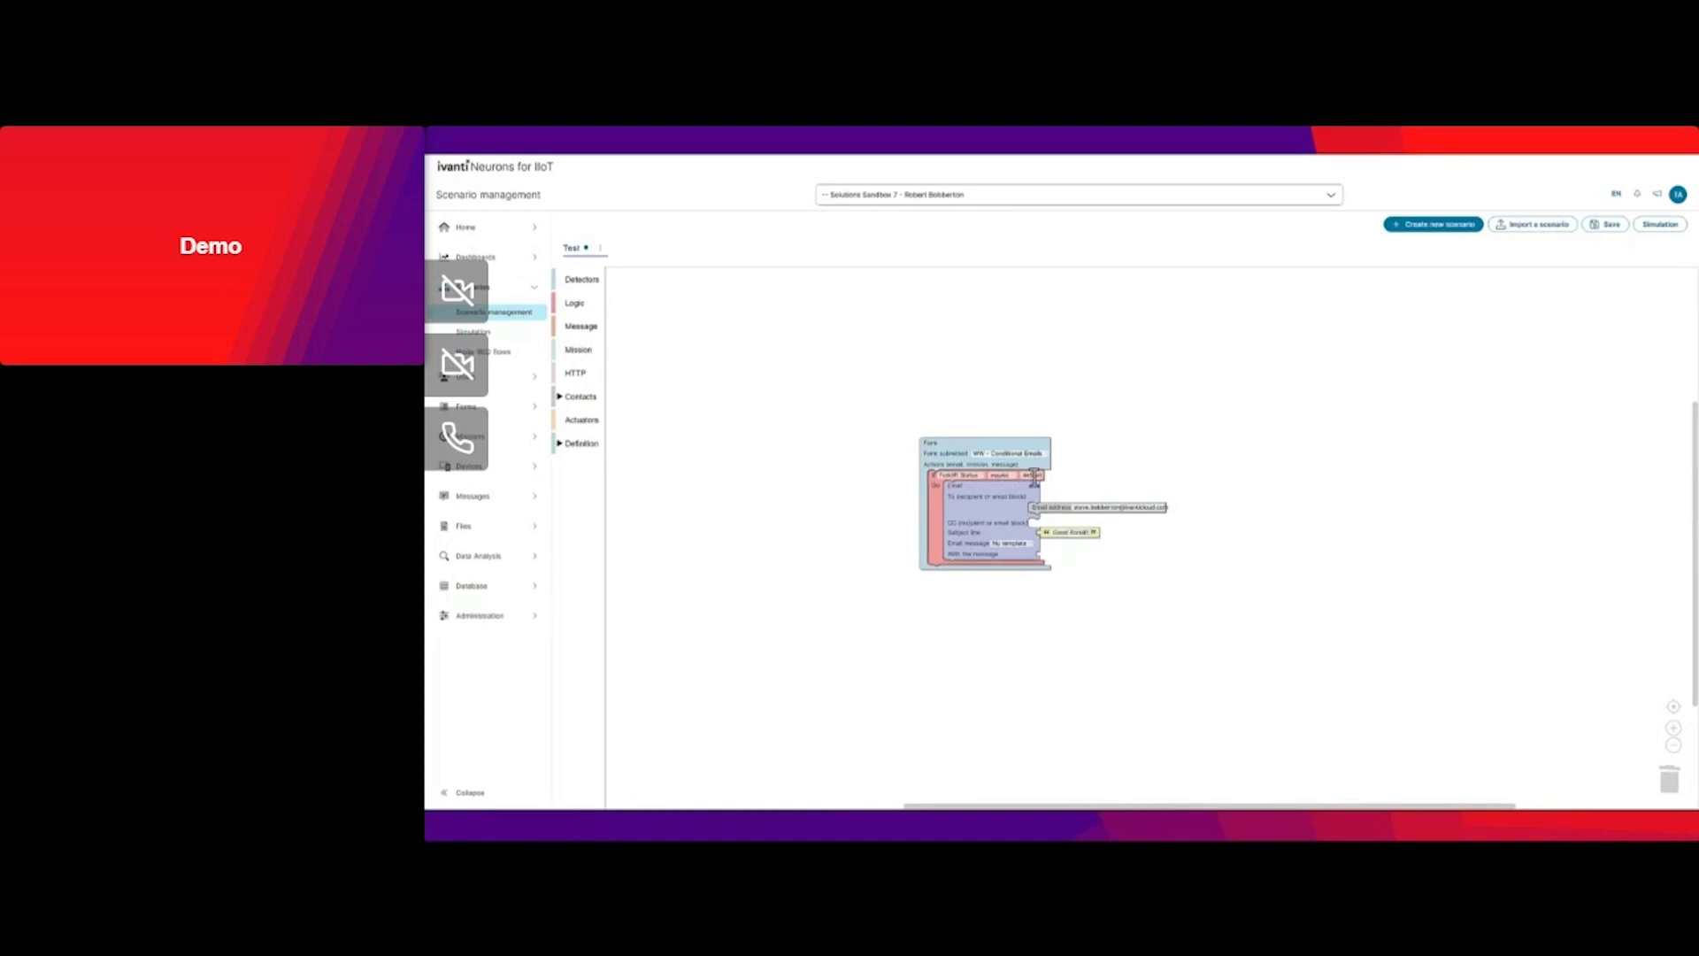
key(BackSpace)
click(1013, 543)
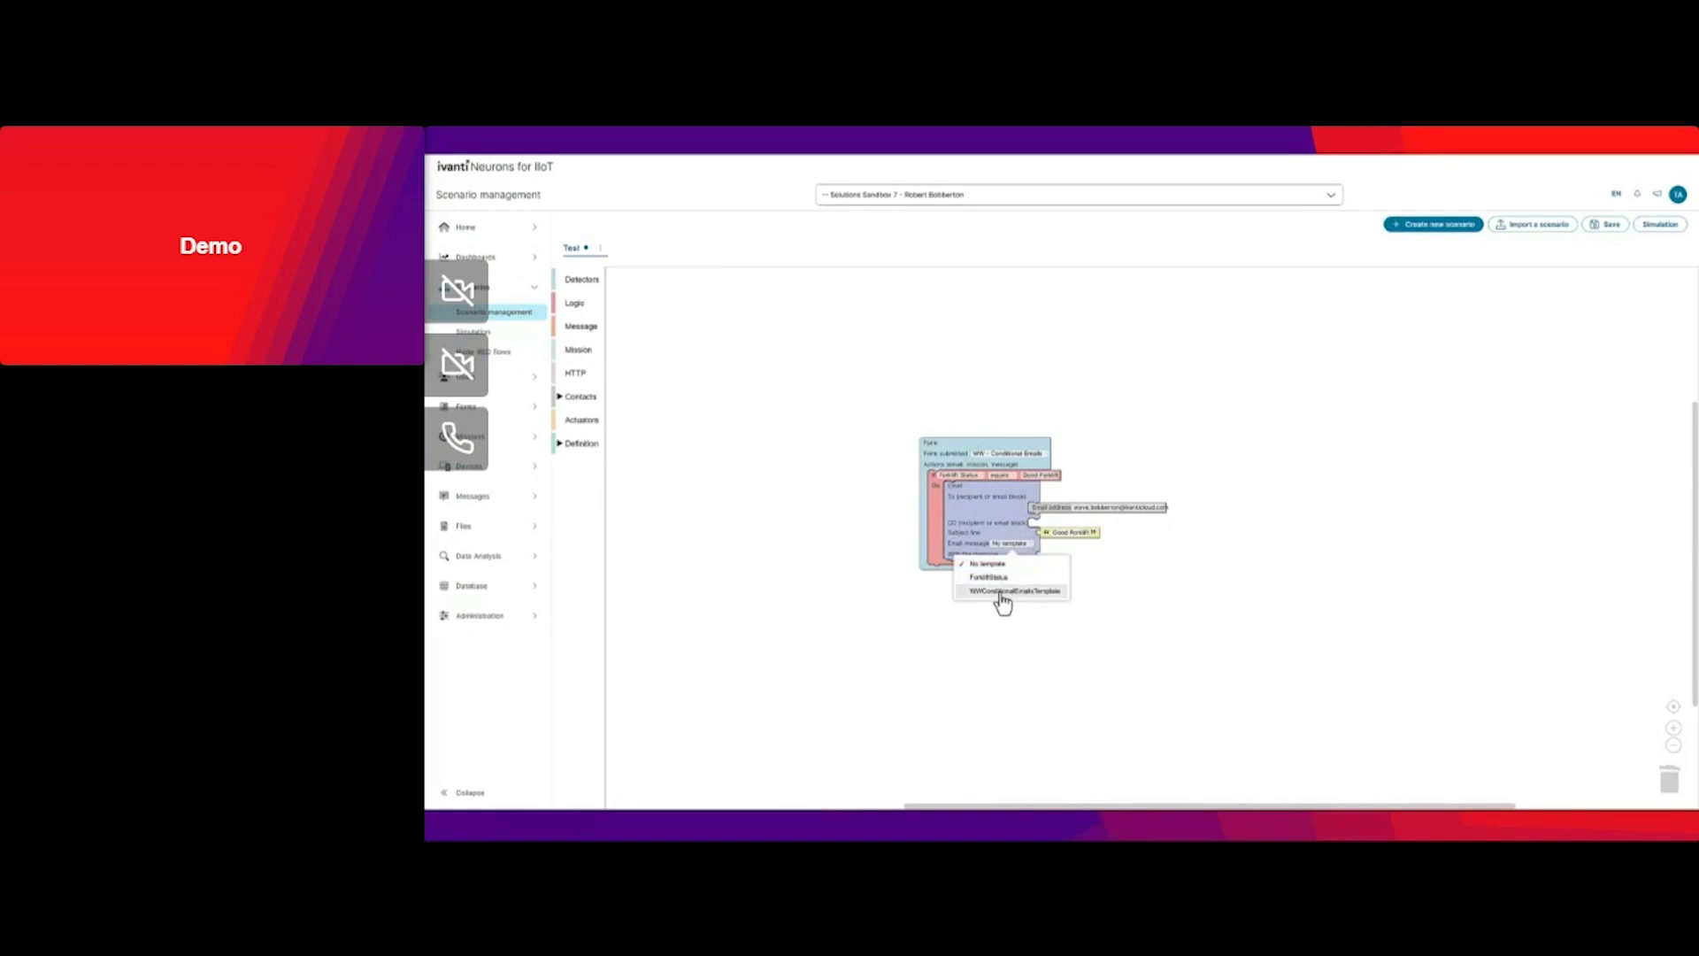
click(1060, 591)
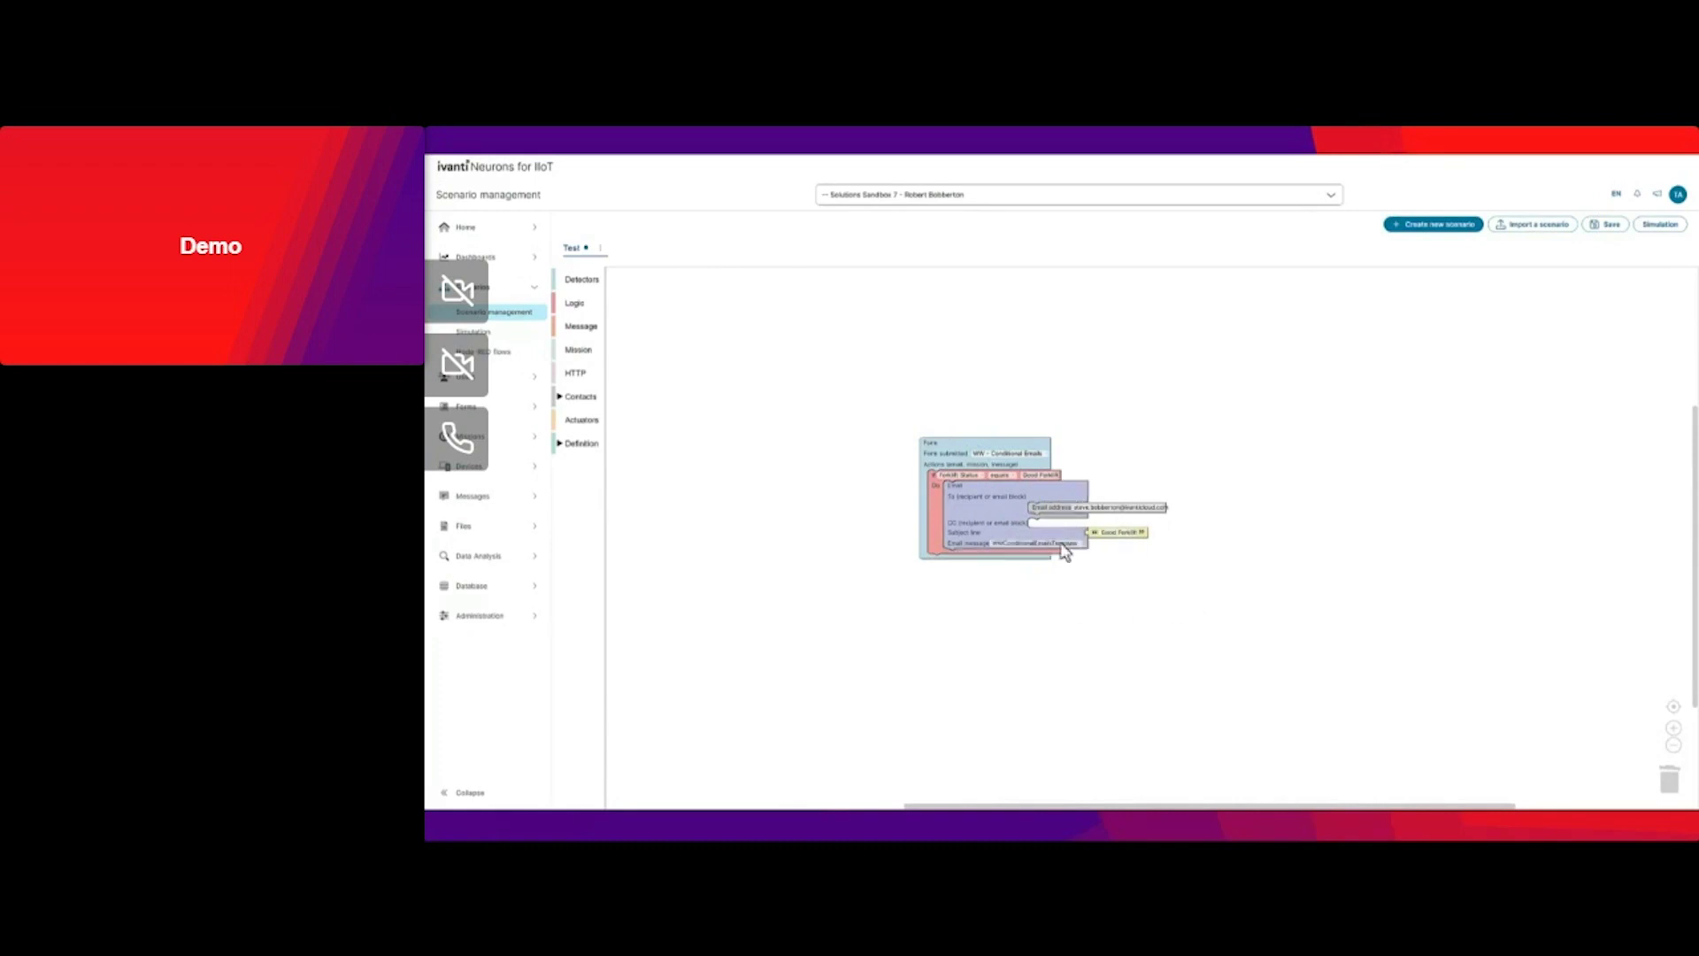
Add a second Forklift Status condition below and clear its value for Bad Forklift
click(571, 304)
drag(620, 278, 952, 570)
click(1032, 559)
key(BackSpace)
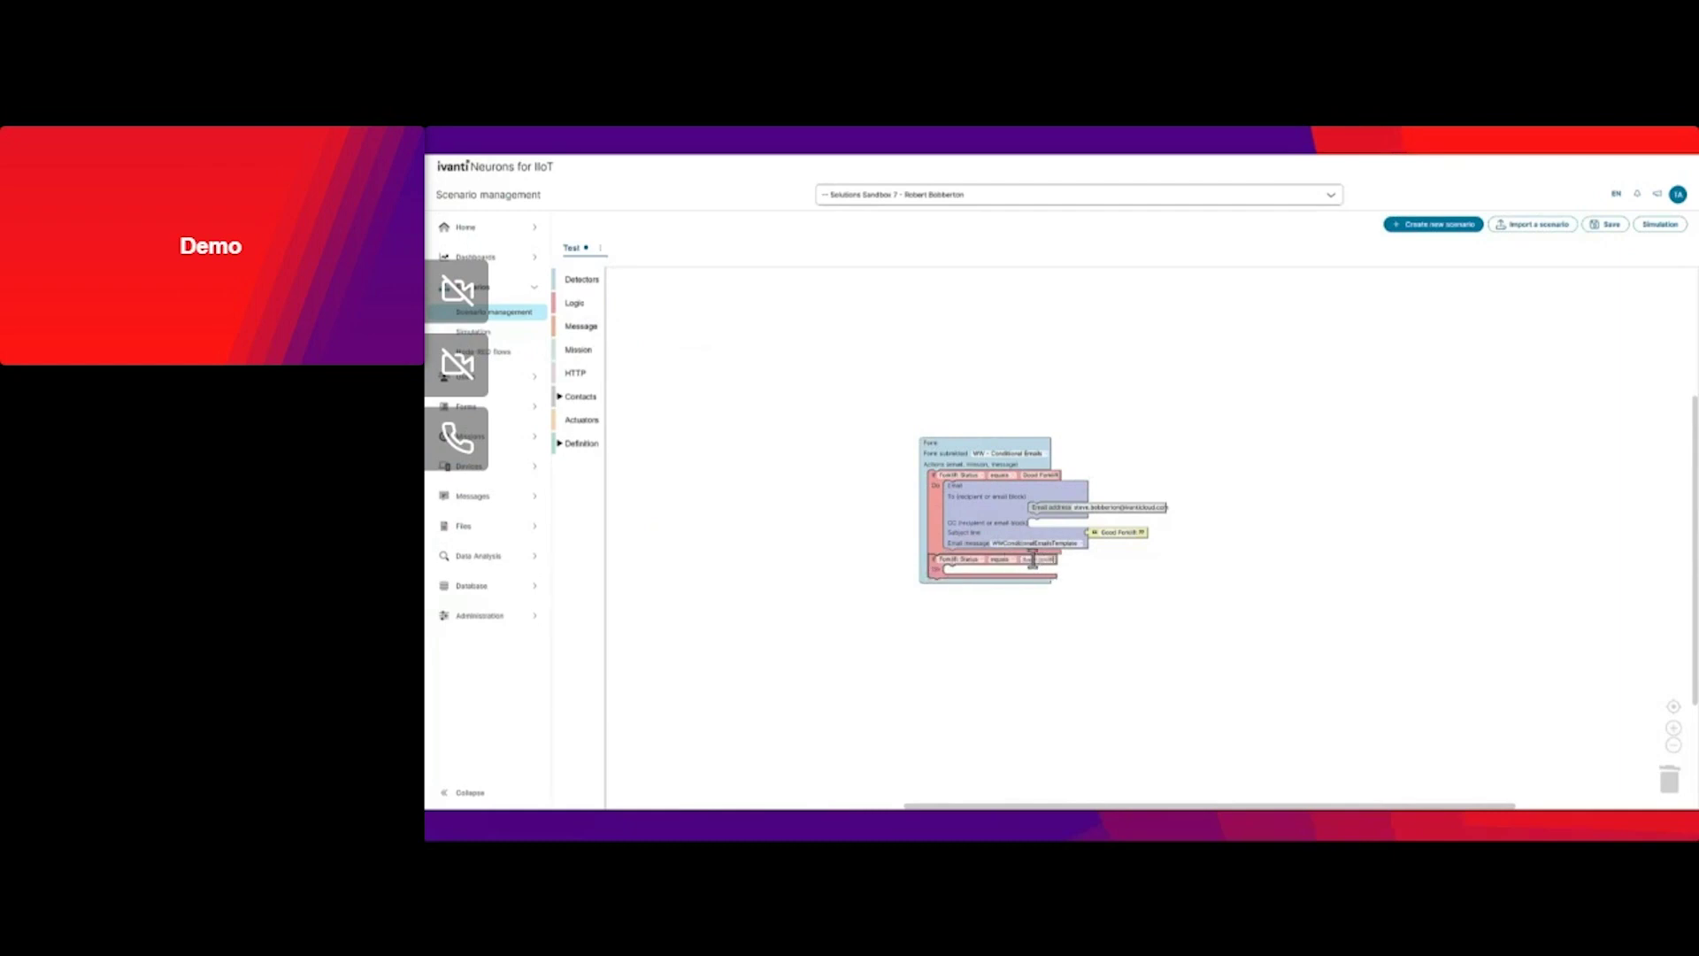
Confirm the Bad Forklift condition and add an email with its recipient and subject
click(864, 504)
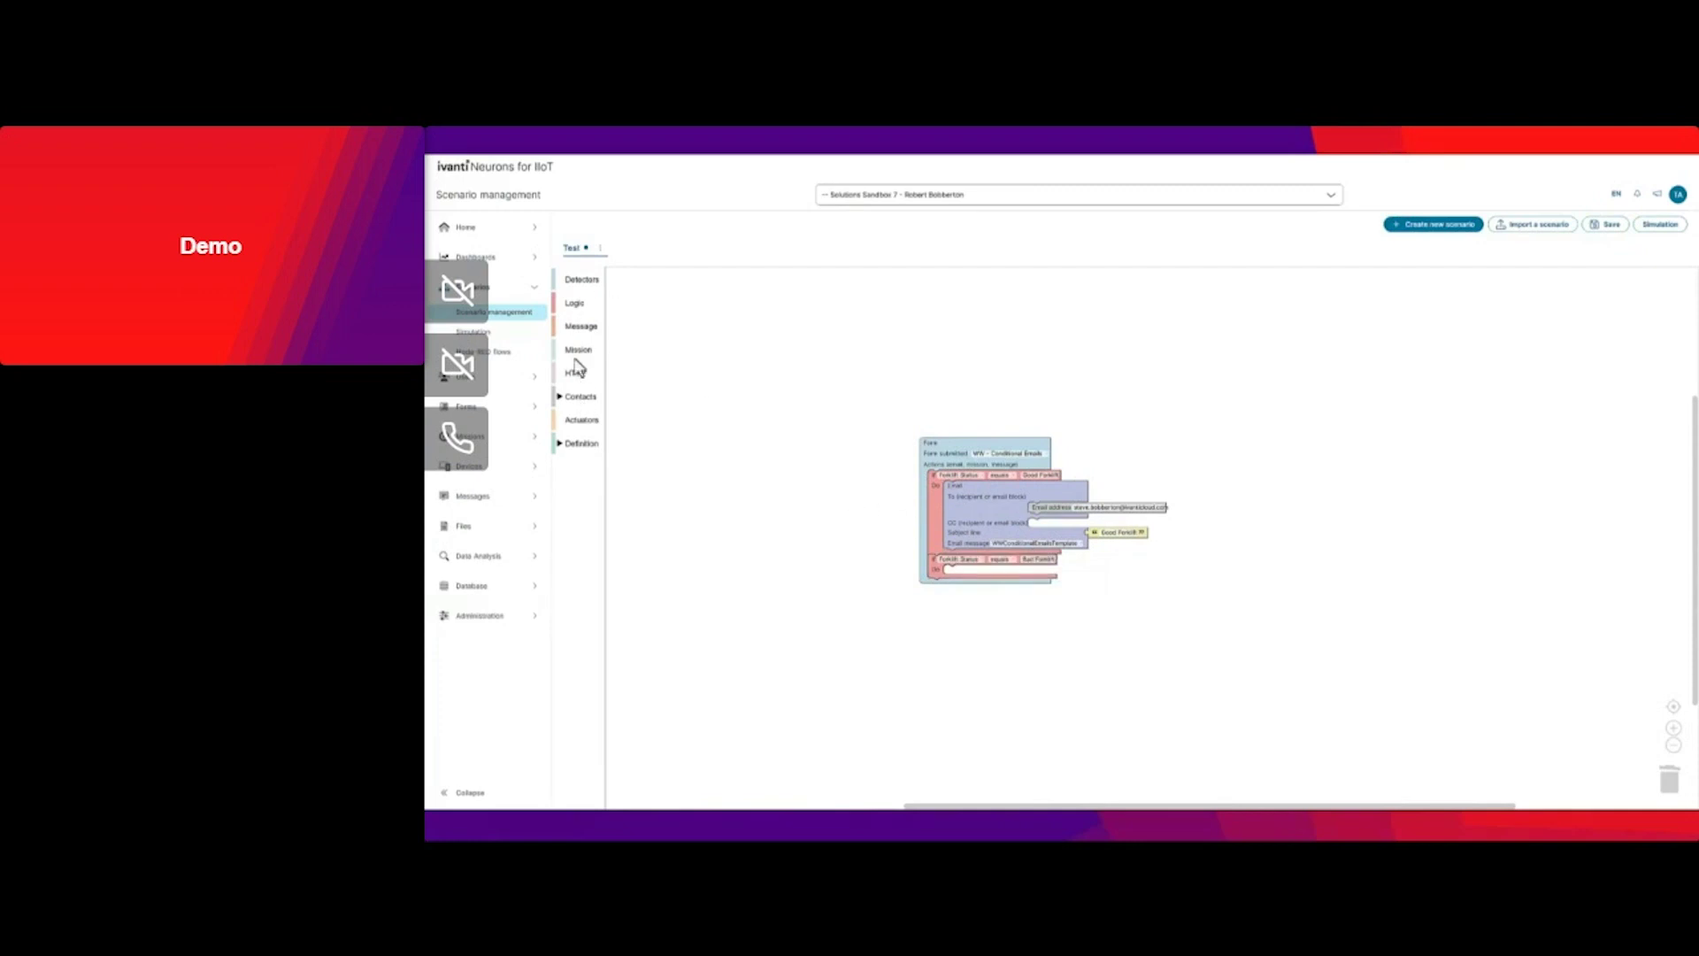
click(580, 327)
drag(624, 407, 955, 587)
click(1079, 593)
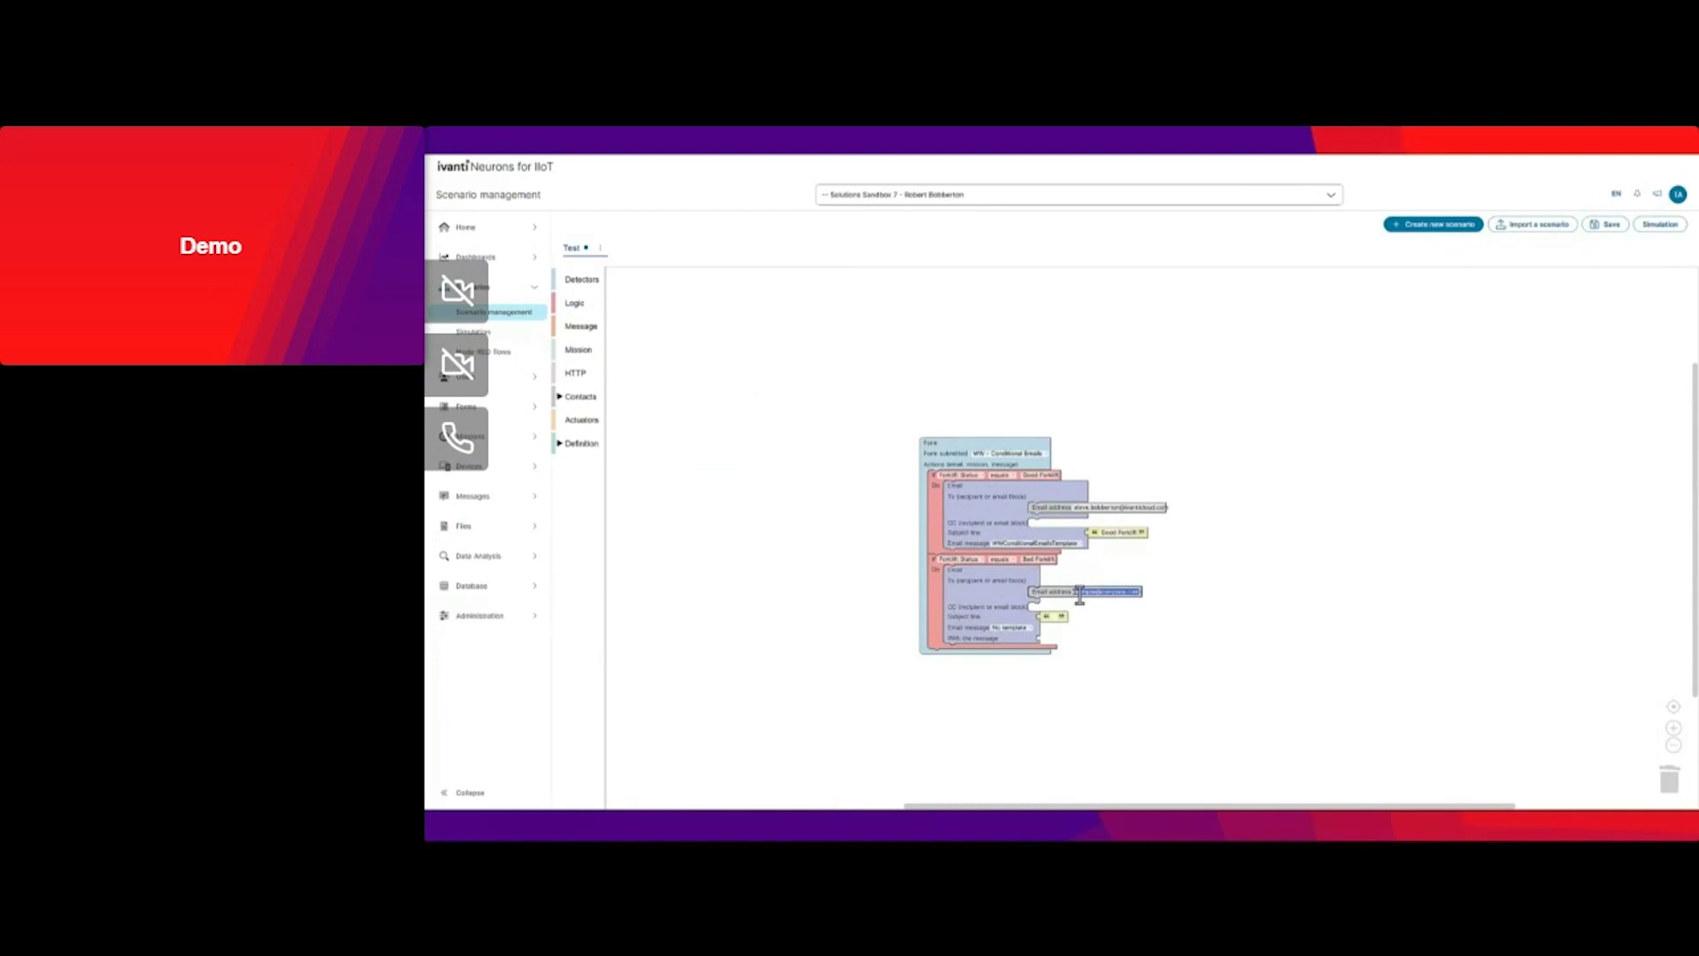
key(BackSpace)
text(Forklift !!)
Choose the conditional template for the Bad Forklift email and save the scenario
click(1007, 630)
click(997, 676)
click(995, 626)
click(1001, 681)
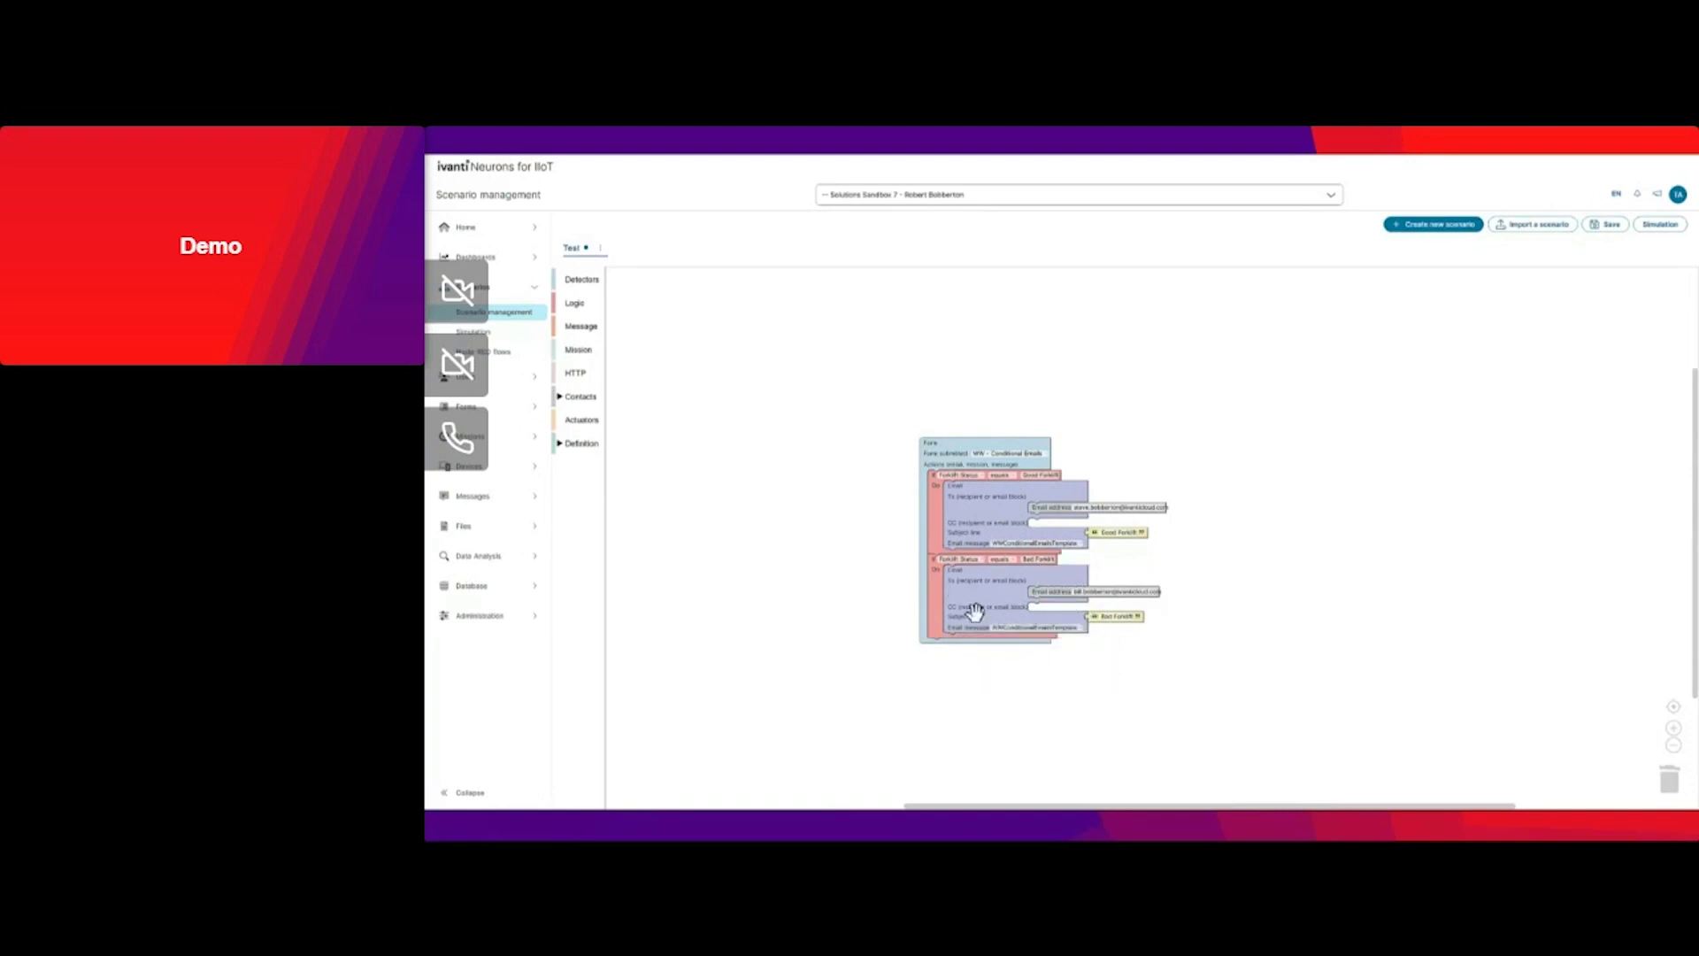
click(1604, 226)
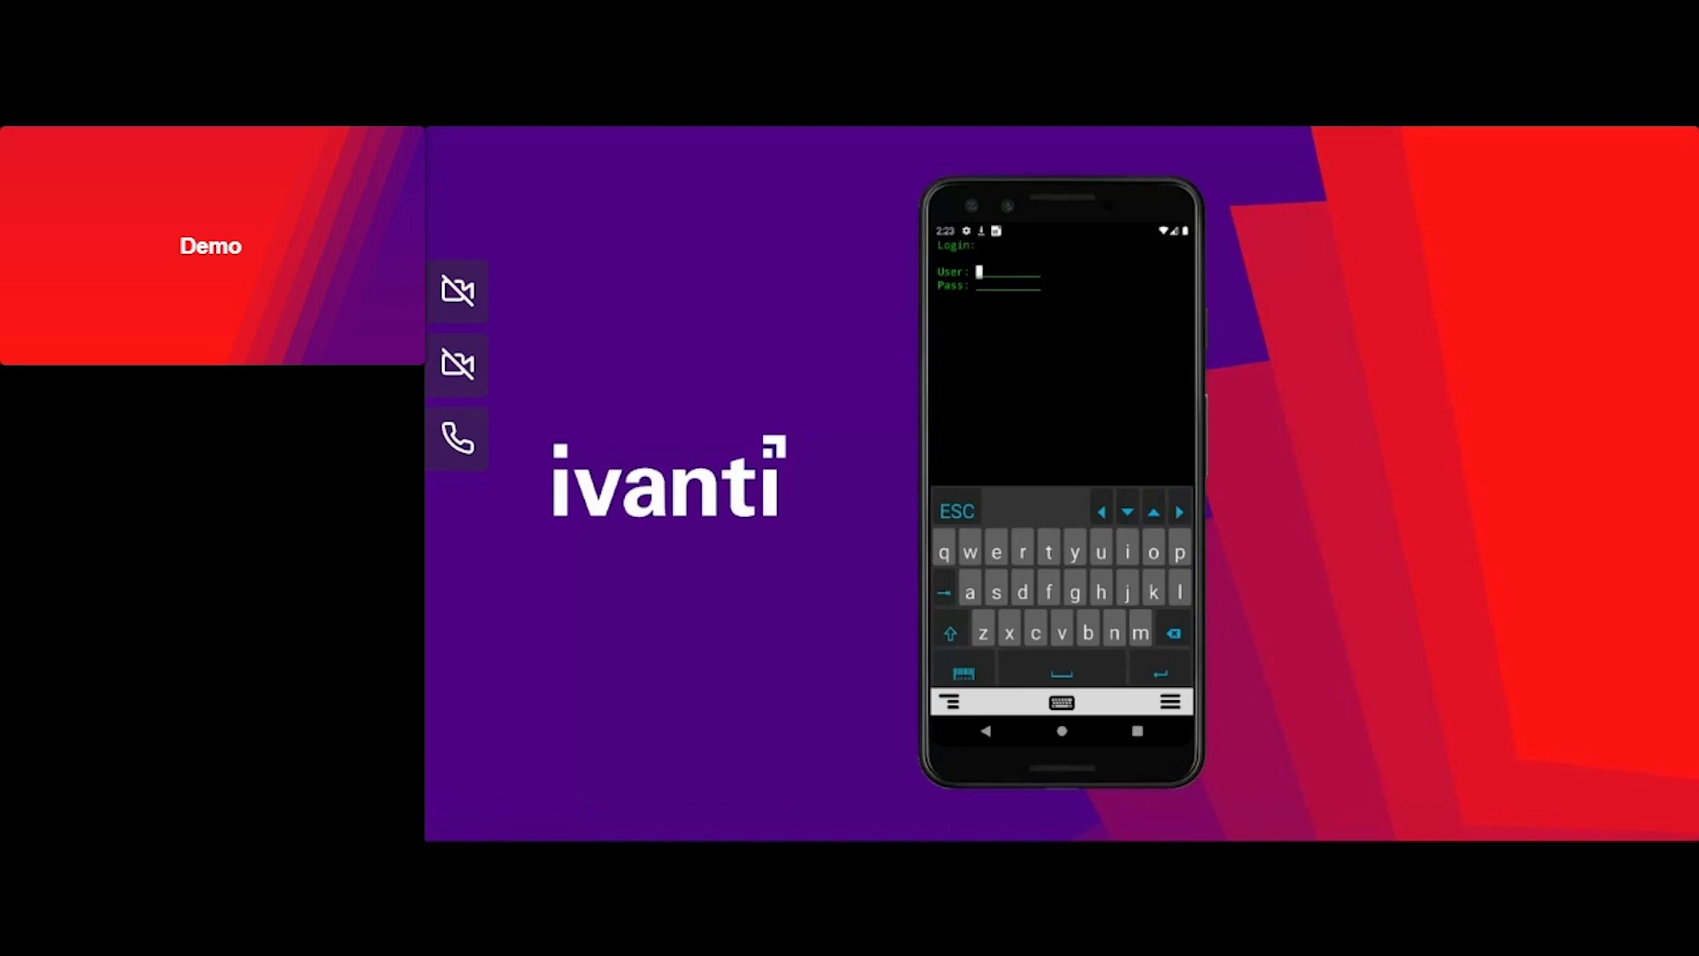
On the phone, open WW - Conditional Emails, photograph the forklift, tick Good Forklift, and submit
click(950, 702)
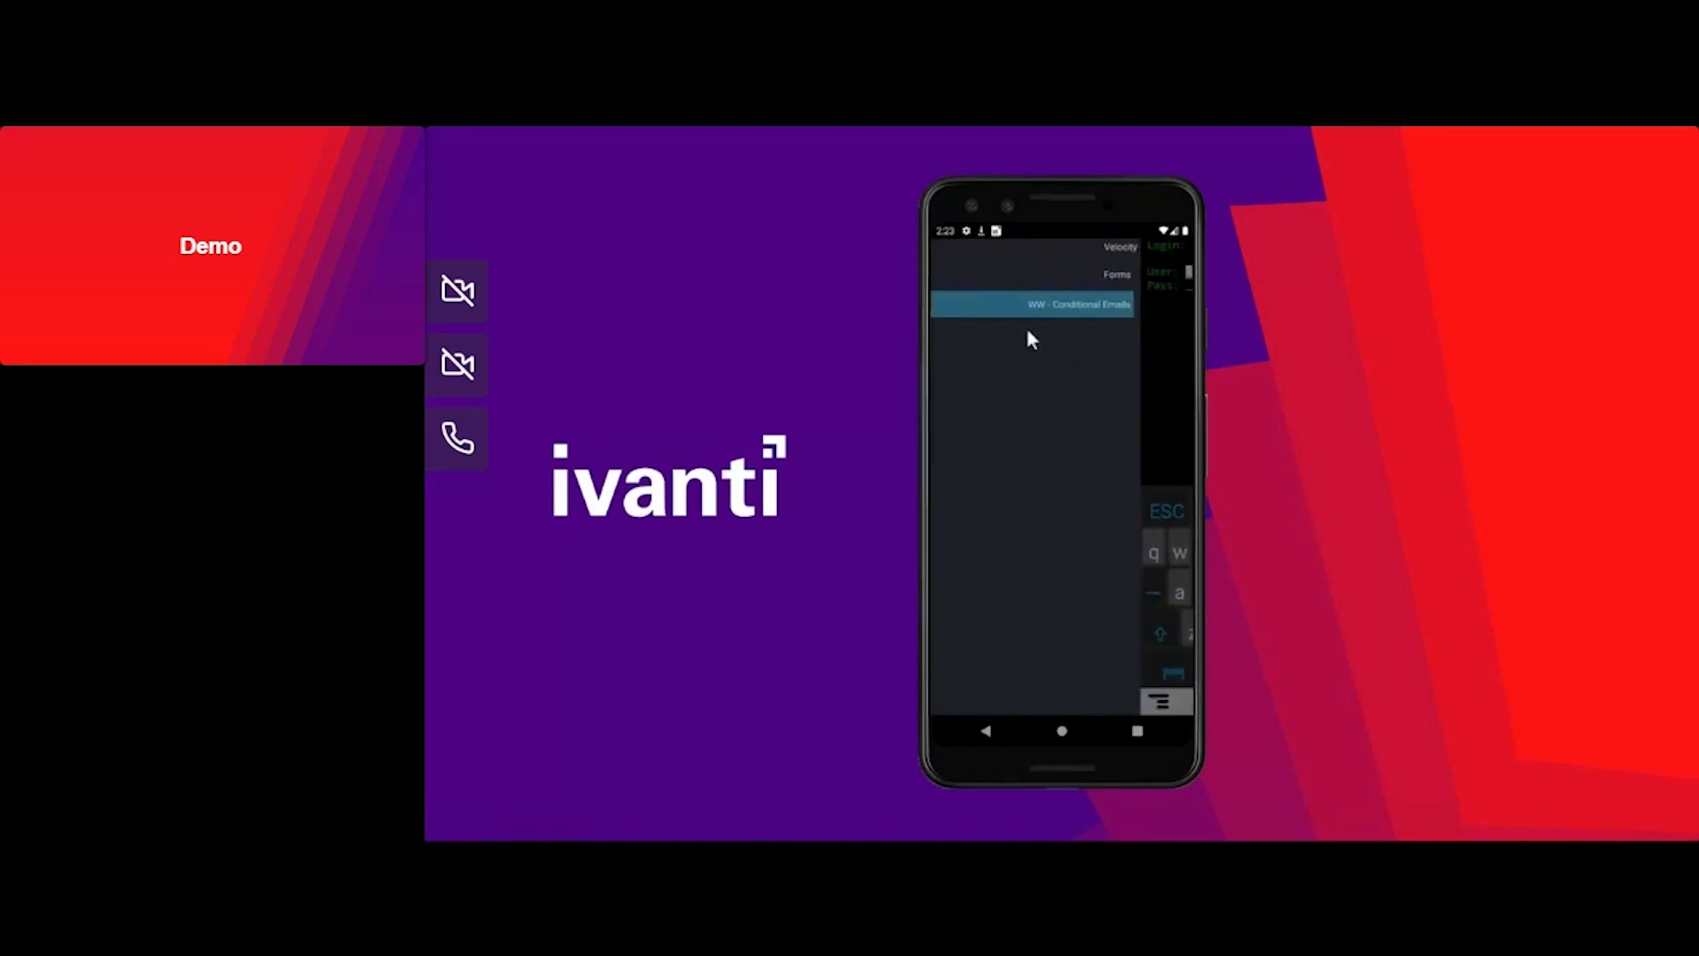
click(1090, 308)
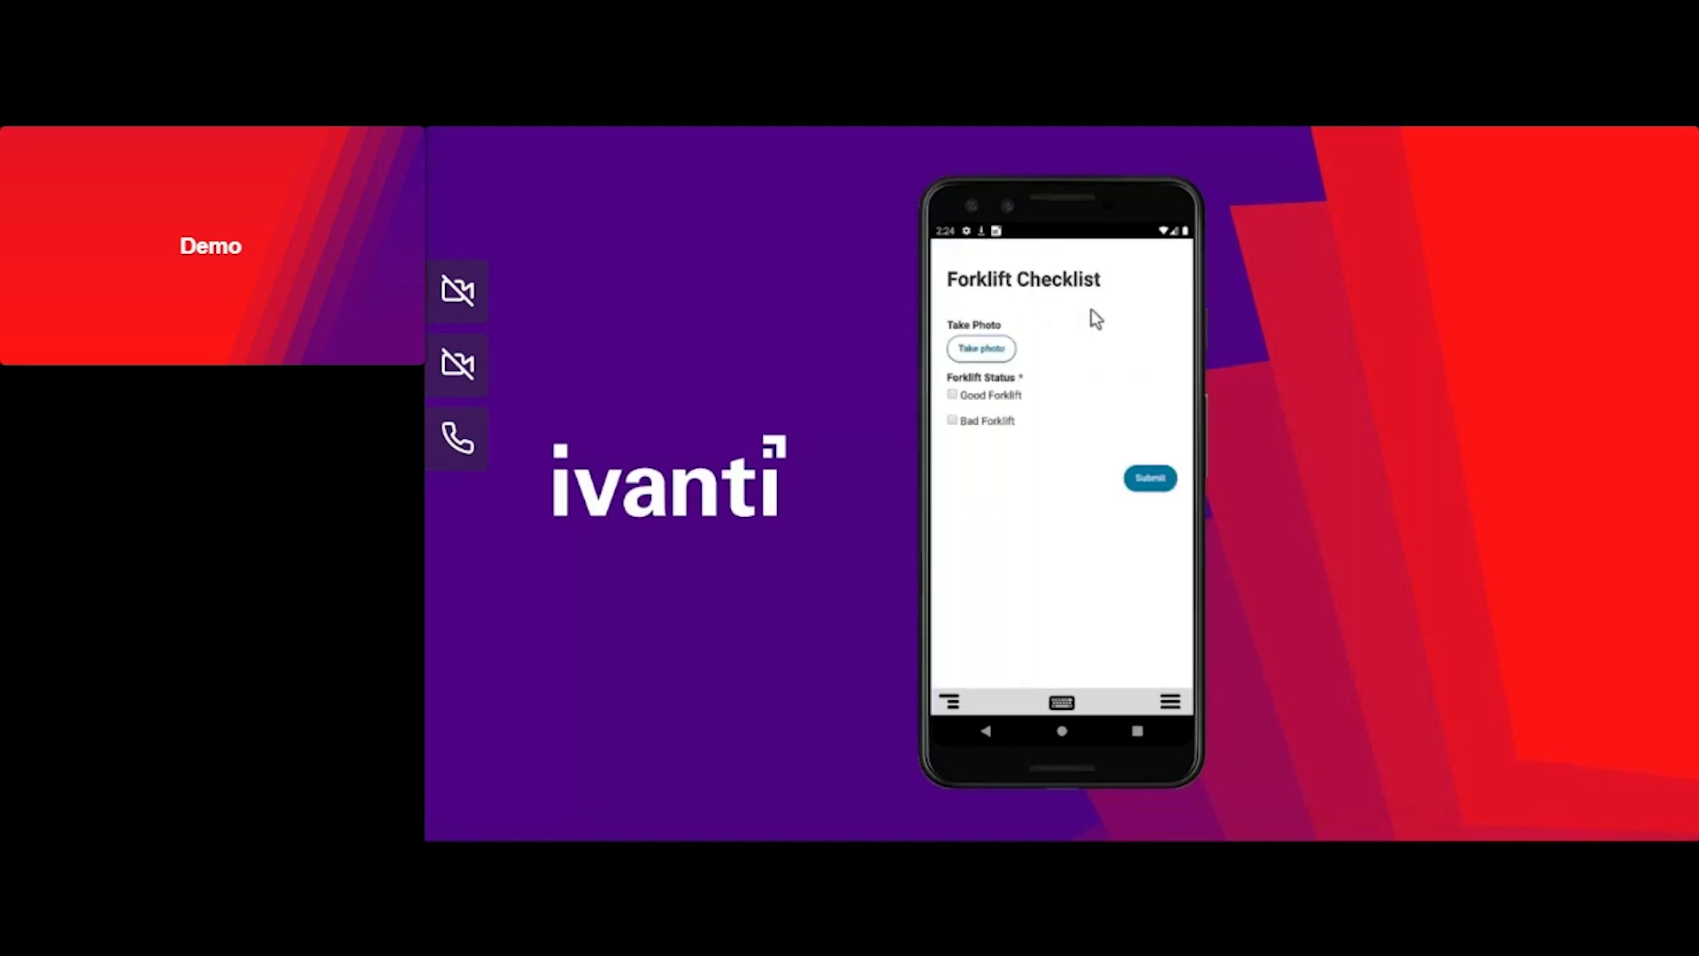
click(981, 350)
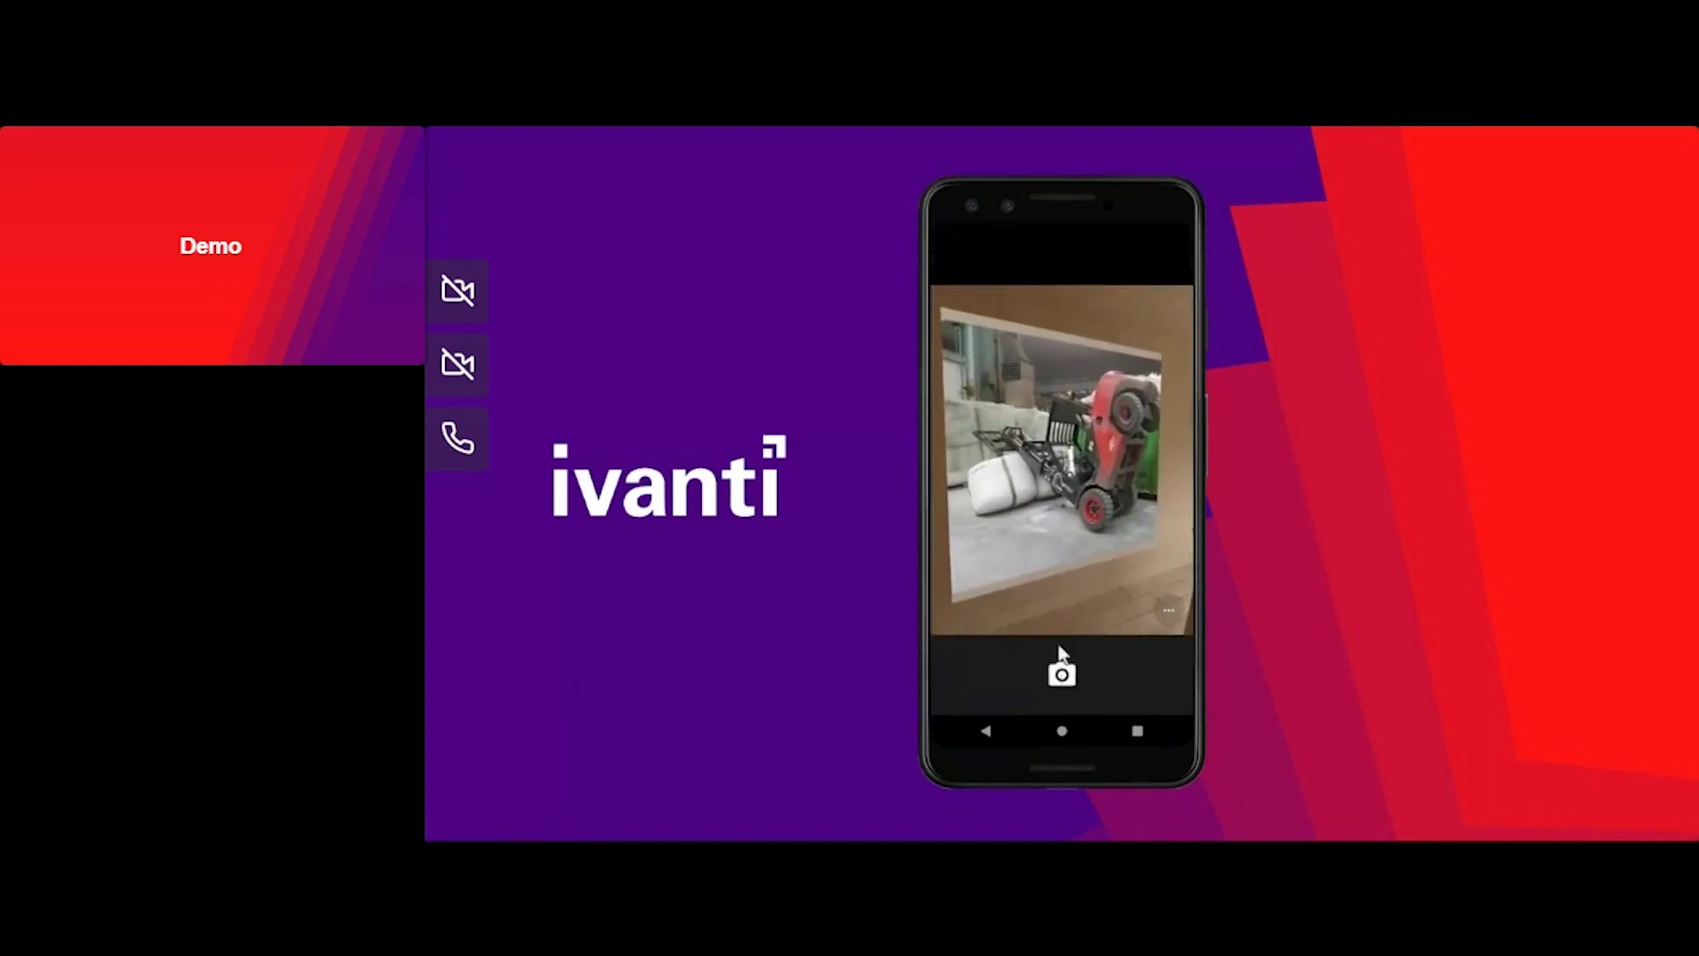
click(1063, 678)
click(1060, 677)
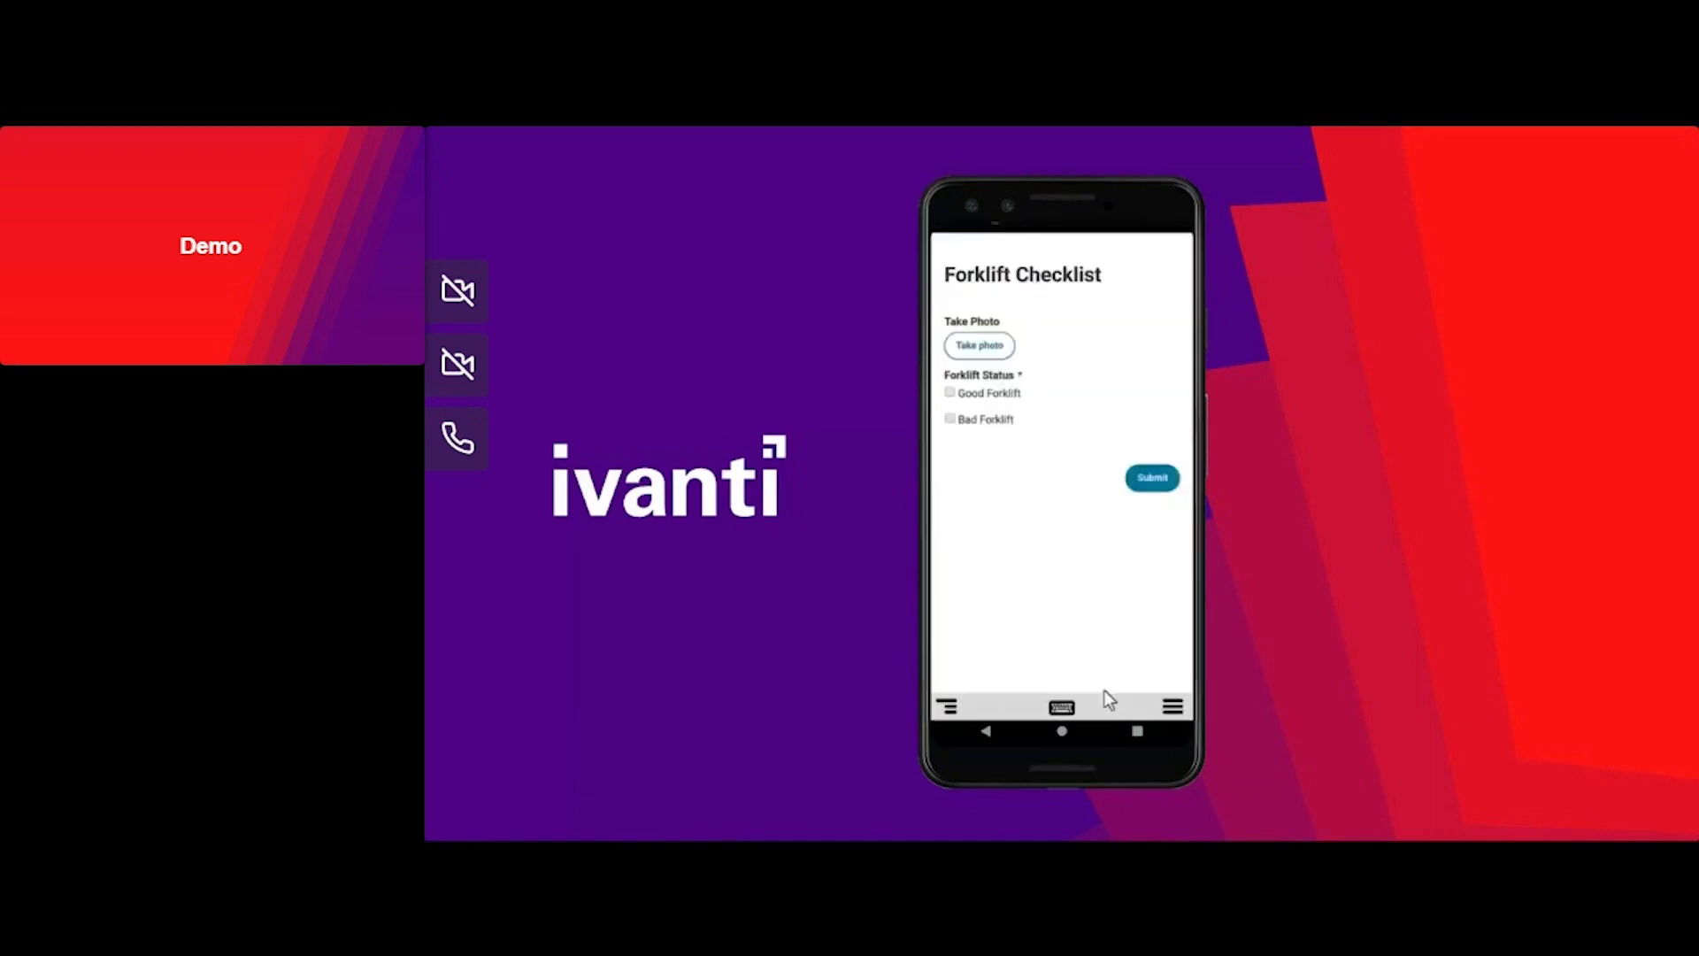
scroll(1071, 416, down, 3)
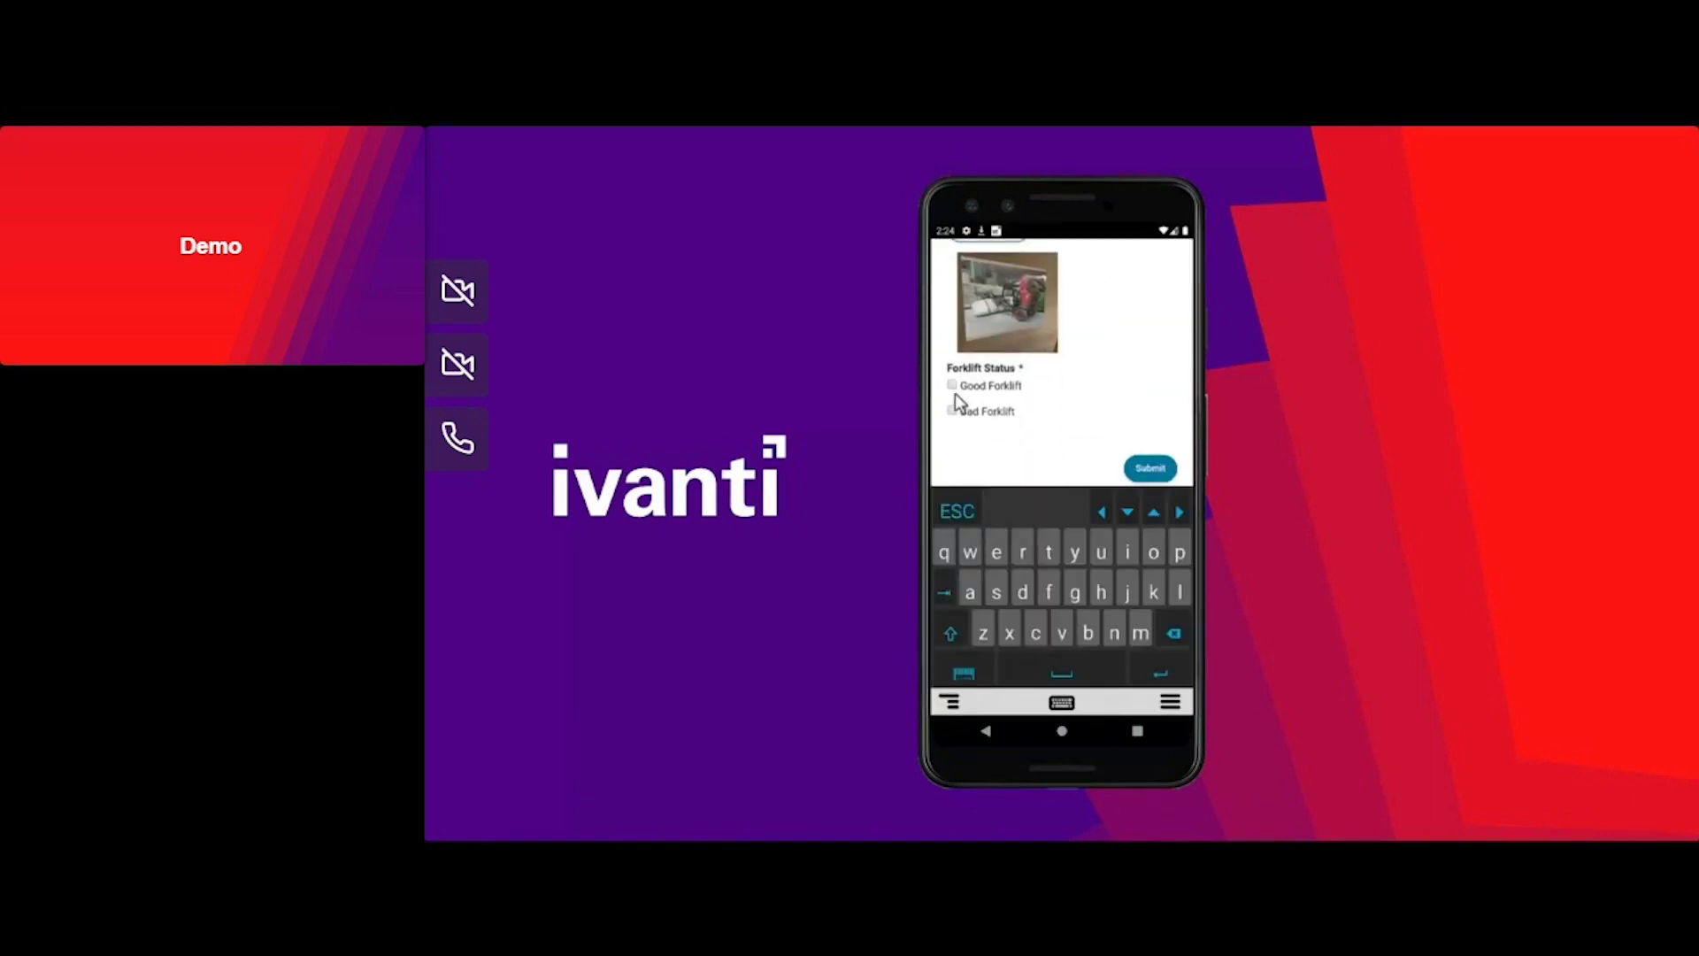
click(953, 387)
click(1142, 460)
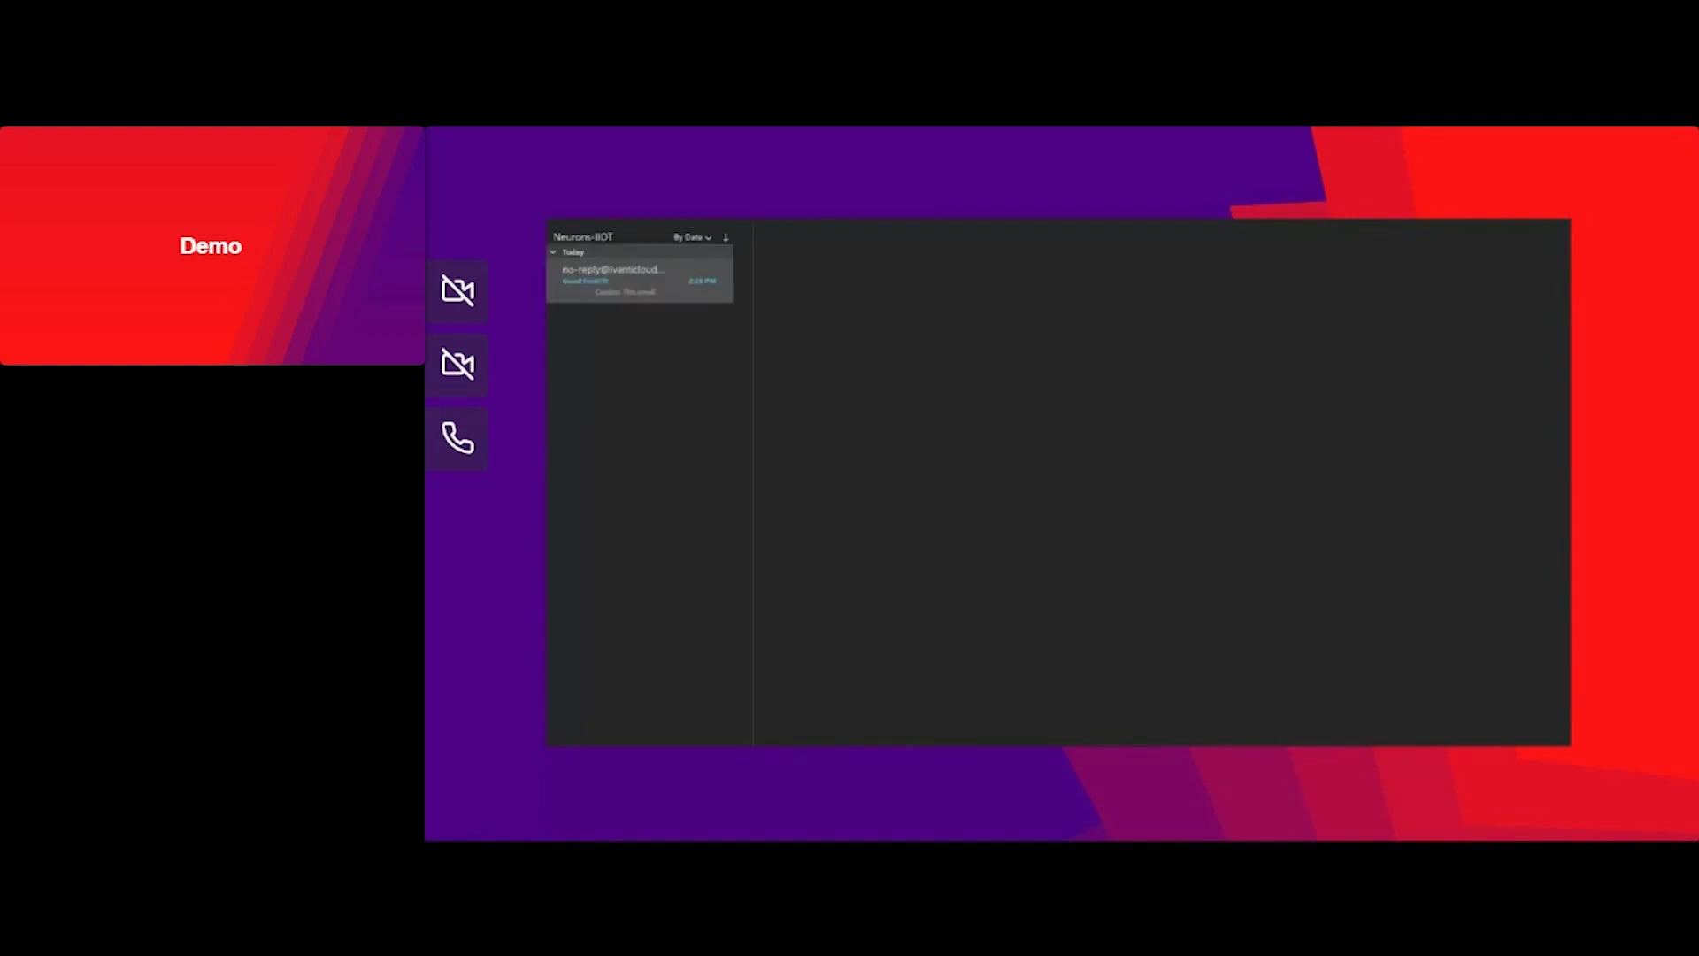
Open the Good Forklift email from the Ivanti no-reply sender in the reading pane
click(660, 282)
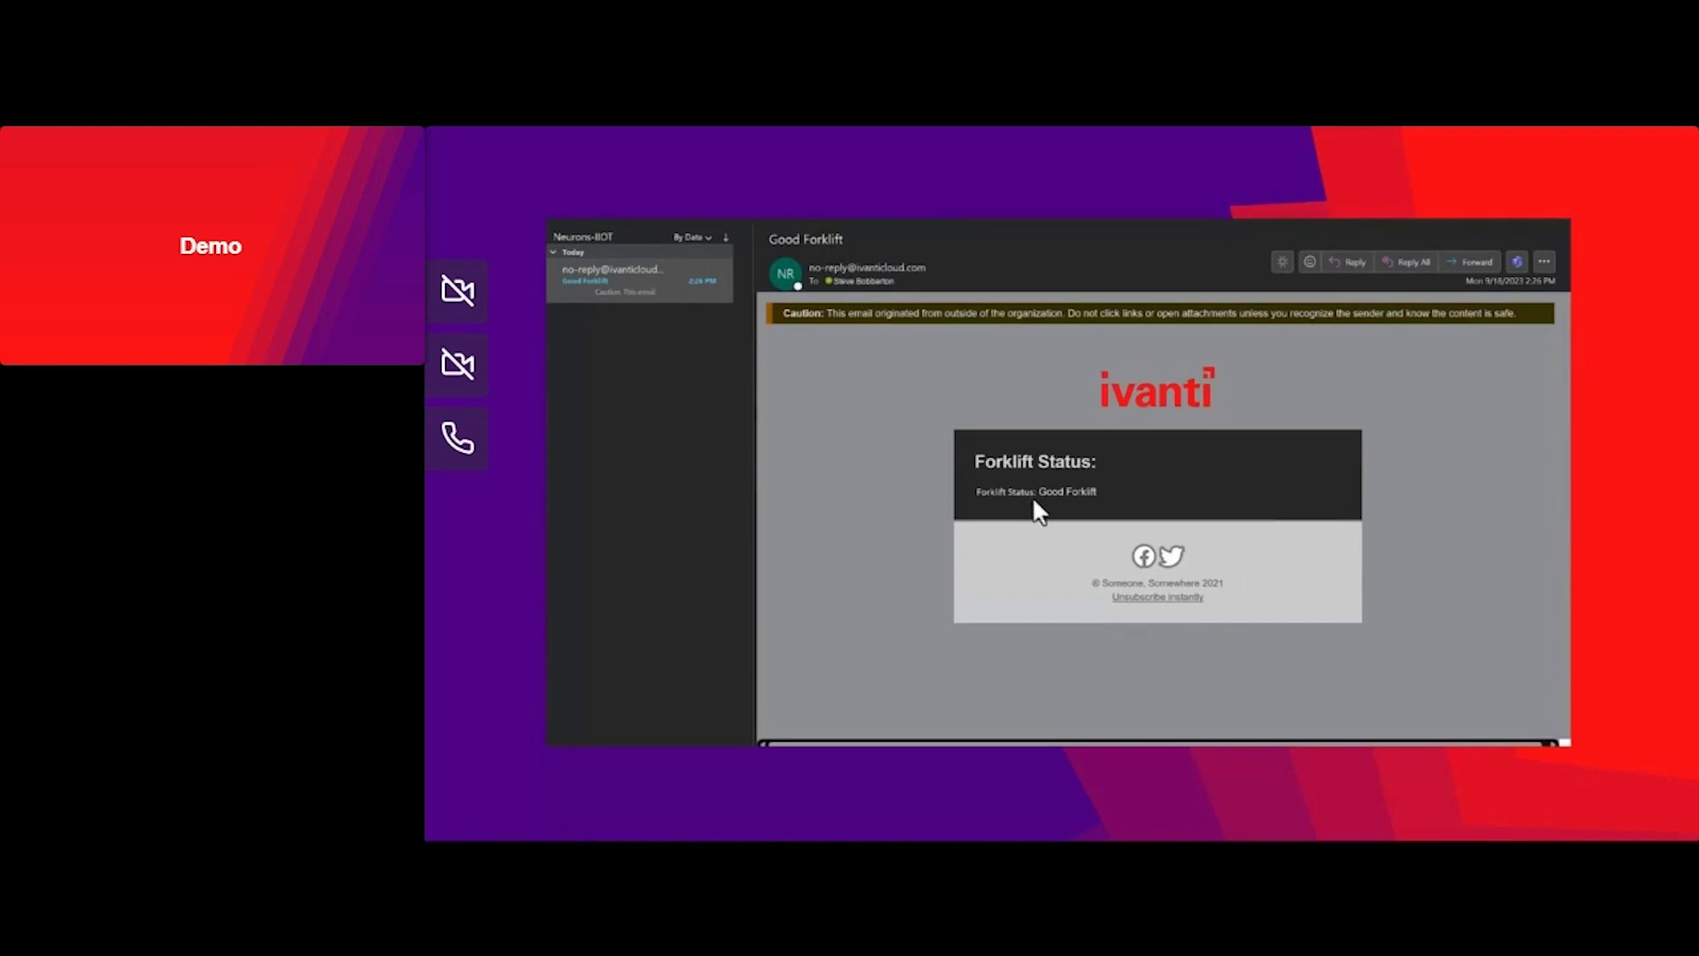